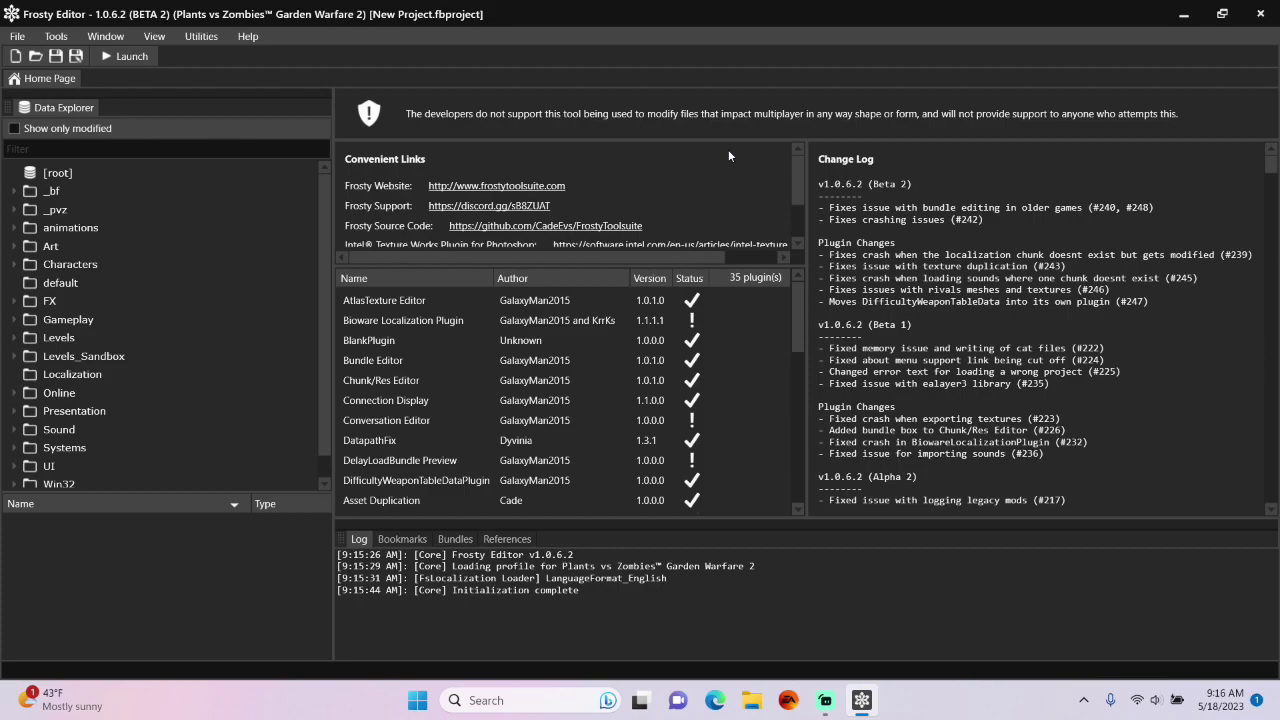
- Expand Gameplay > Weapons > Peashooter > Primary in the Data Explorer
left_click(17, 321)
scroll(60, 340, "down", 2)
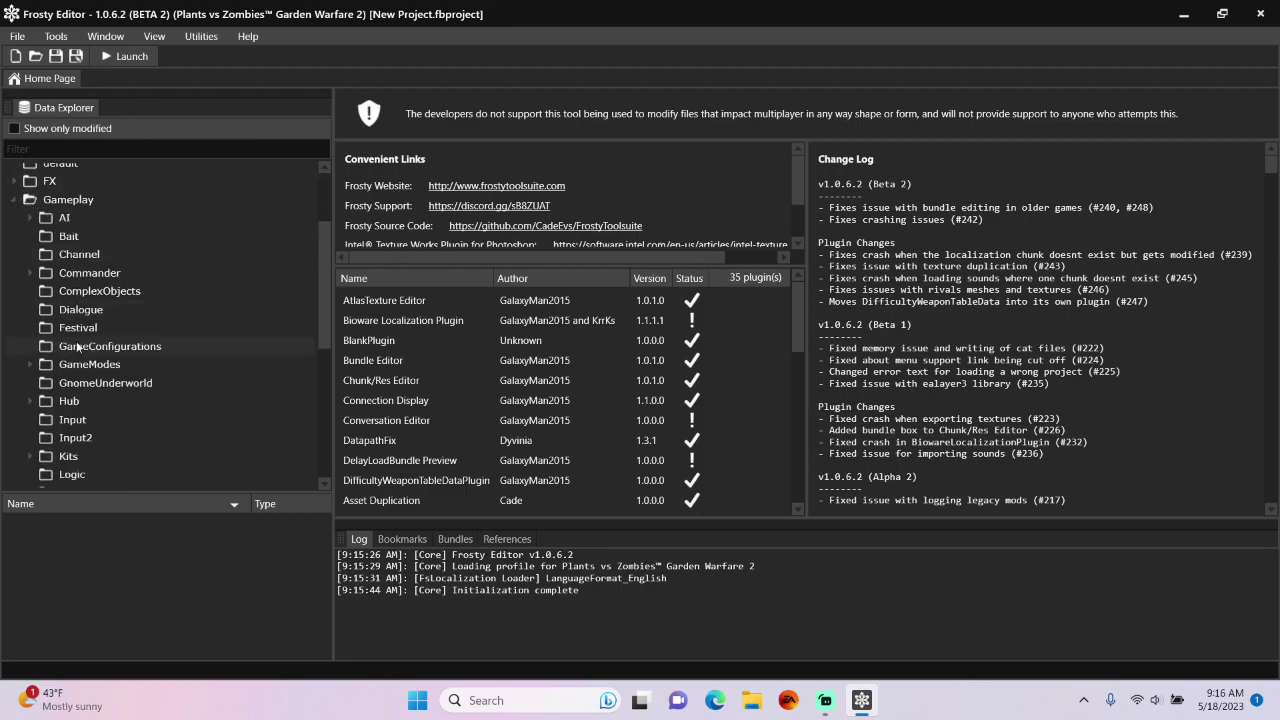
scroll(77, 345, "down", 3)
scroll(77, 345, "down", 2)
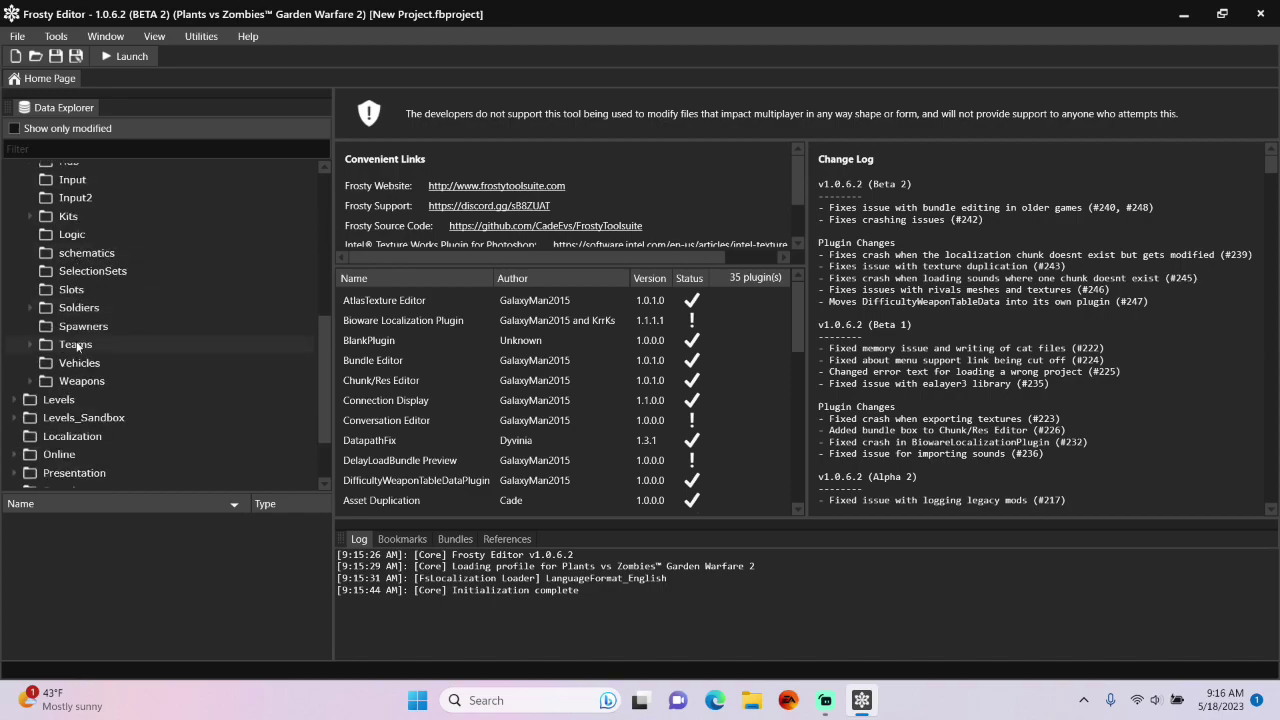
left_click(31, 383)
scroll(50, 375, "down", 2)
scroll(60, 368, "down", 2)
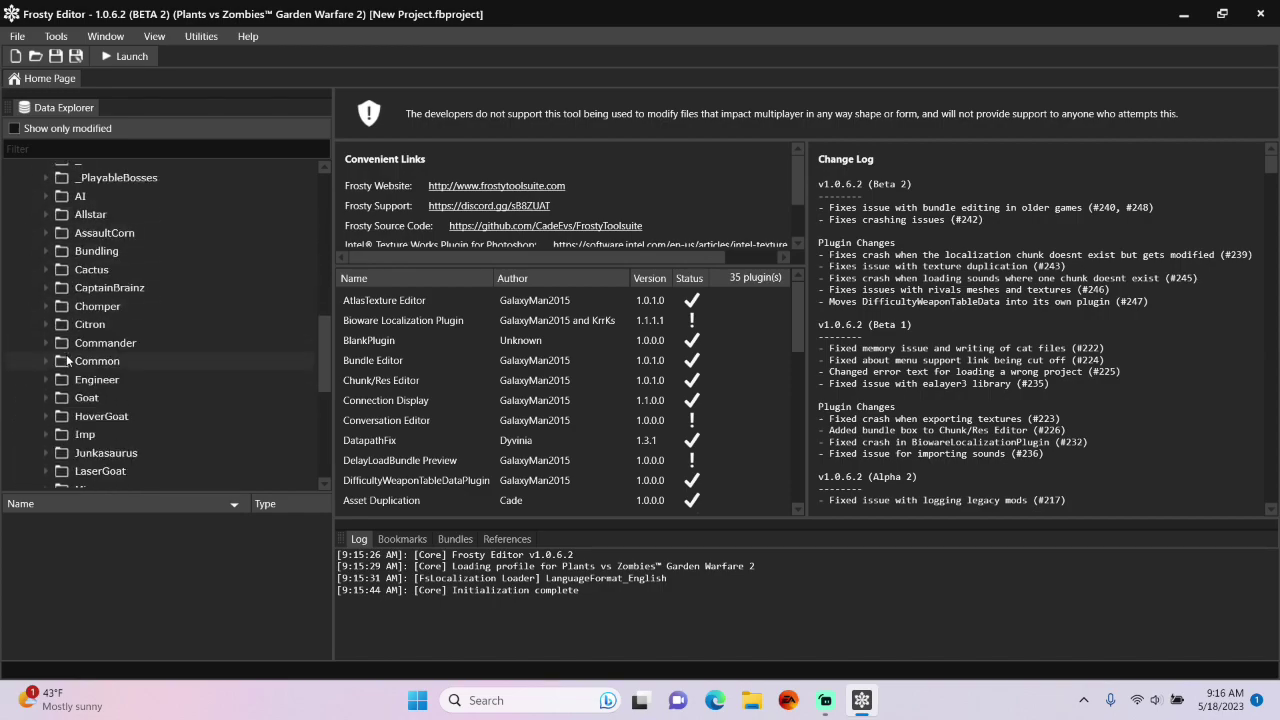
scroll(68, 360, "down", 2)
scroll(68, 360, "down", 1)
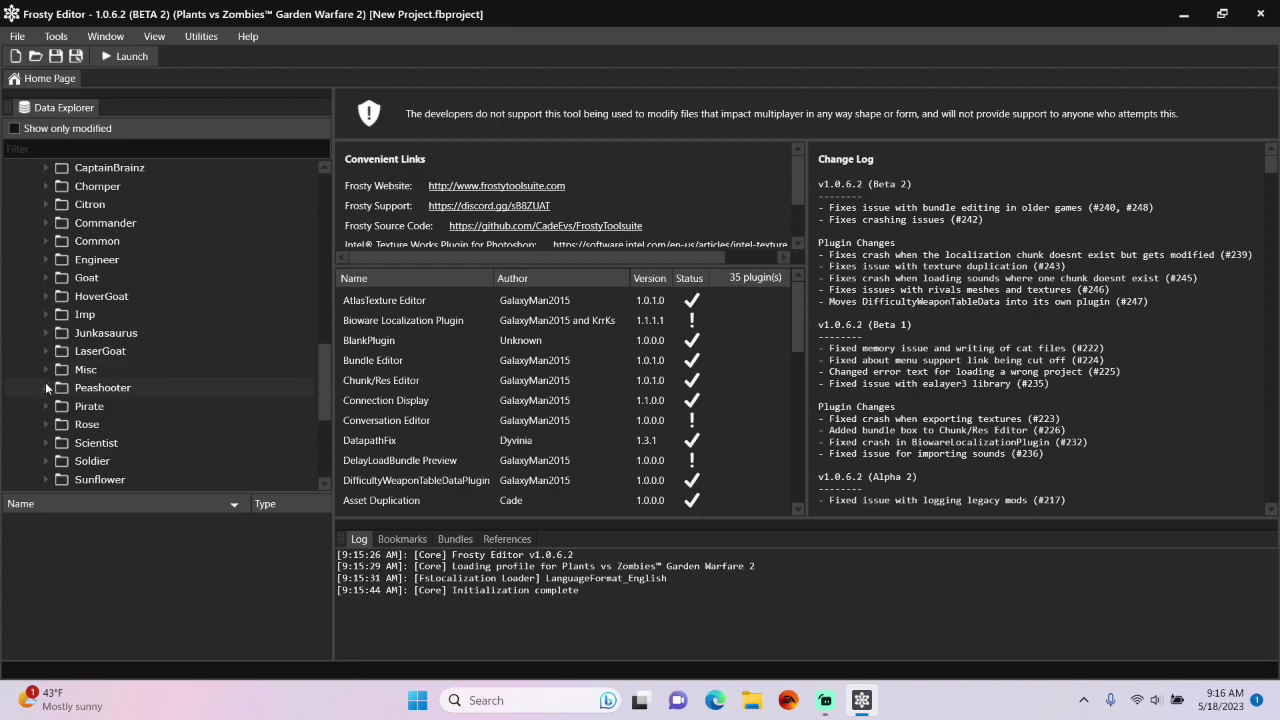
left_click(46, 387)
left_click(61, 461)
- Select RockPea and open the context menu for U_RockPea_Default_Health
scroll(90, 420, "down", 1)
scroll(117, 383, "down", 1)
scroll(118, 380, "down", 1)
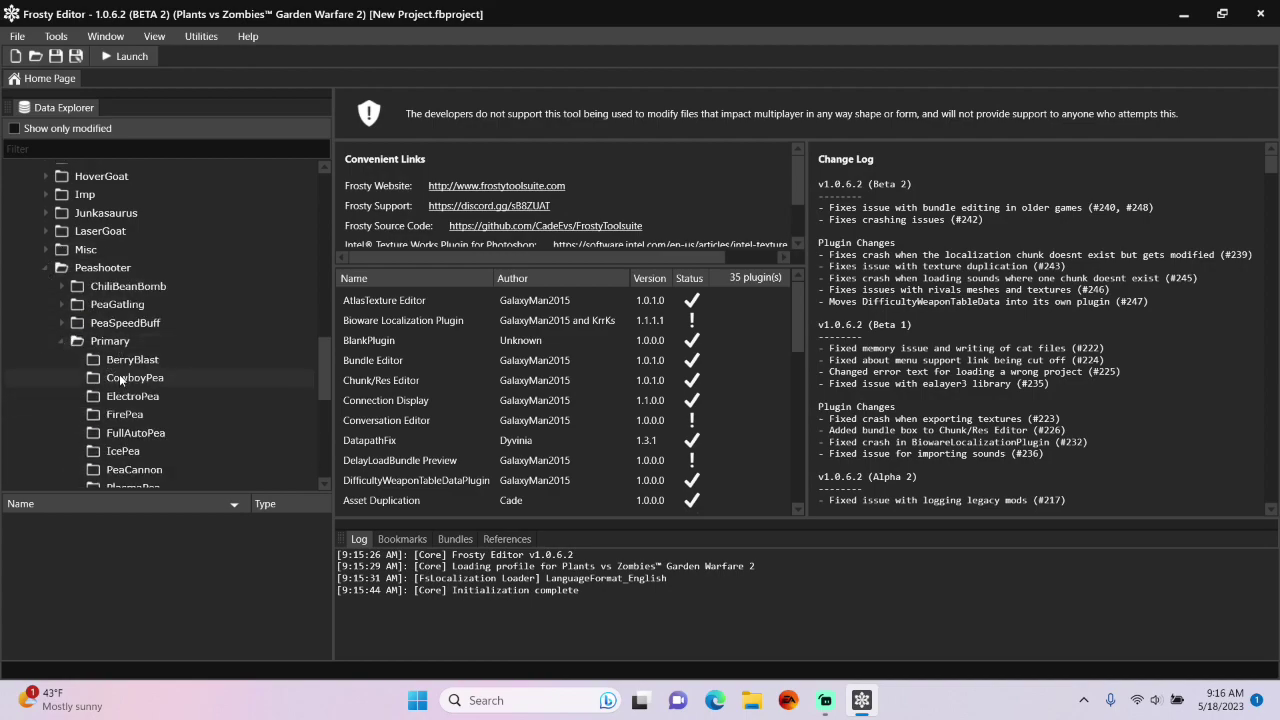
scroll(120, 376, "down", 1)
scroll(121, 371, "down", 1)
left_click(137, 427)
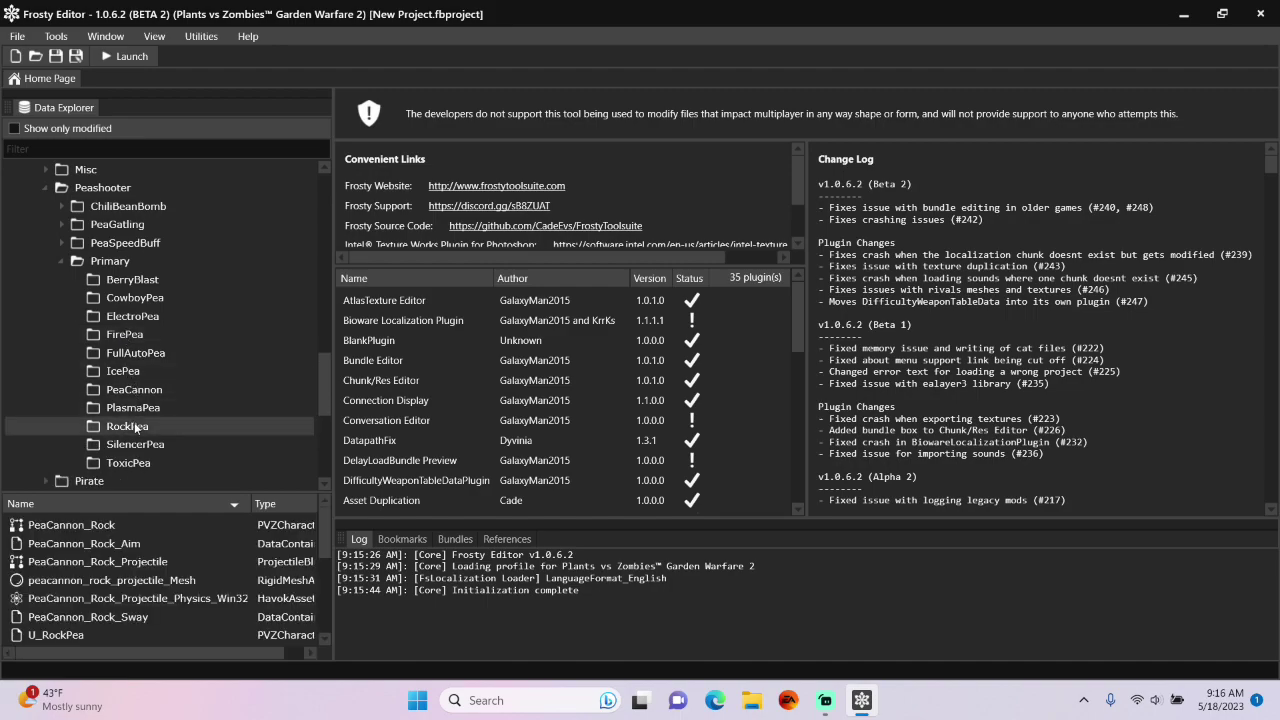
scroll(117, 572, "down", 1)
scroll(117, 572, "down", 1)
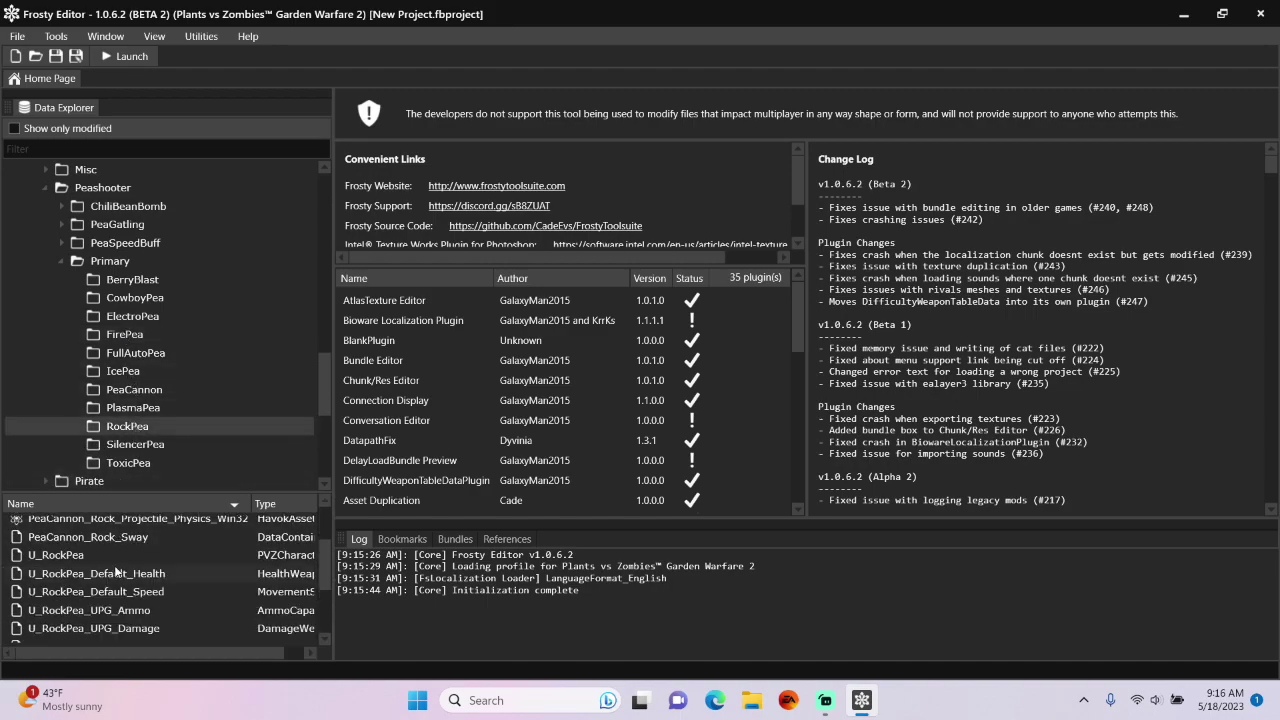
right_click(115, 567)
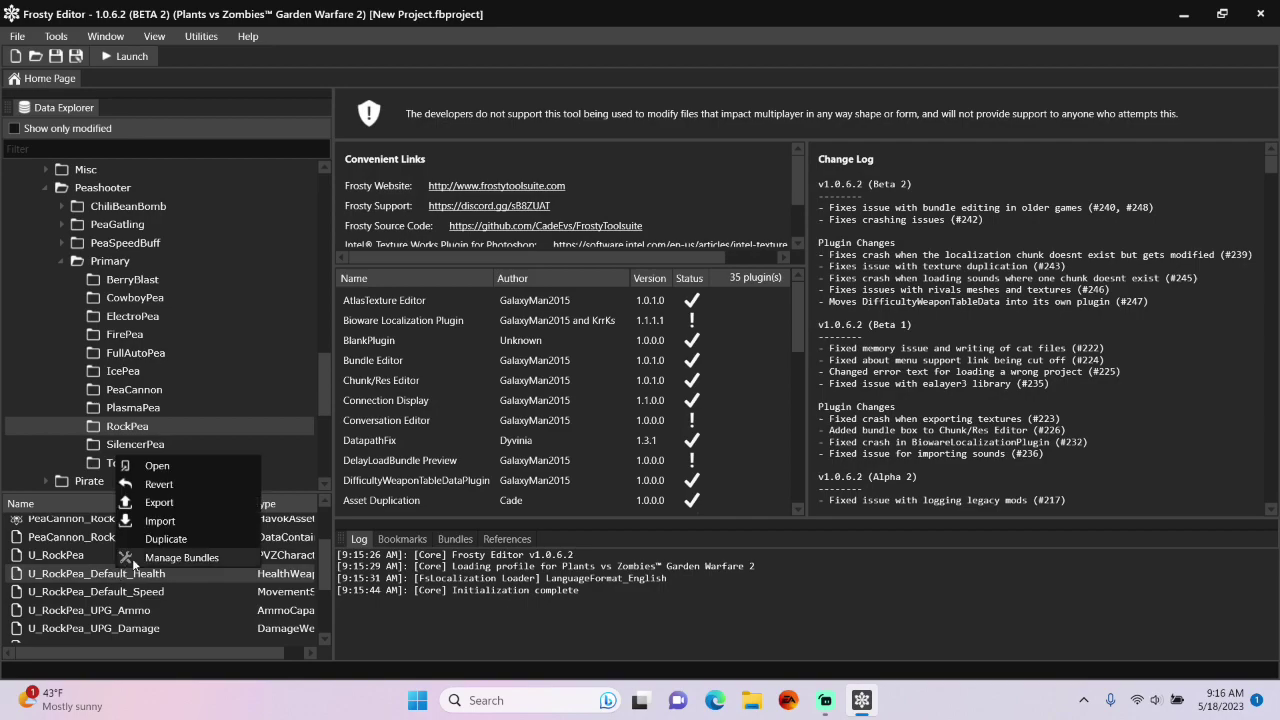
- Duplicate the health asset as U_NecroRose_Default_Health into Rose/Primary/NecroRose
left_click(166, 540)
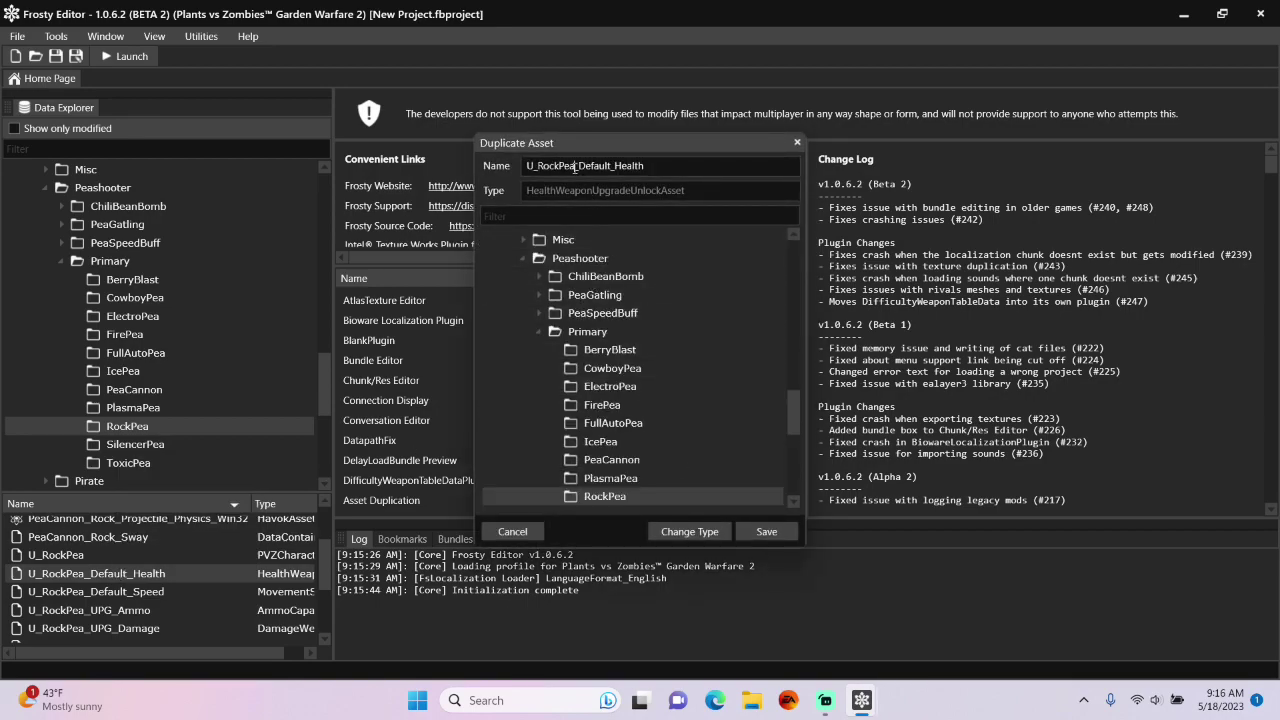
key("BackSpace")
key("BackSpace")
key("BackSpace")
key("BackSpace")
key("BackSpace")
key("BackSpace")
key("BackSpace")
type("Ned")
type("roRos")
type("e")
scroll(600, 338, "down", 3)
scroll(600, 338, "down", 1)
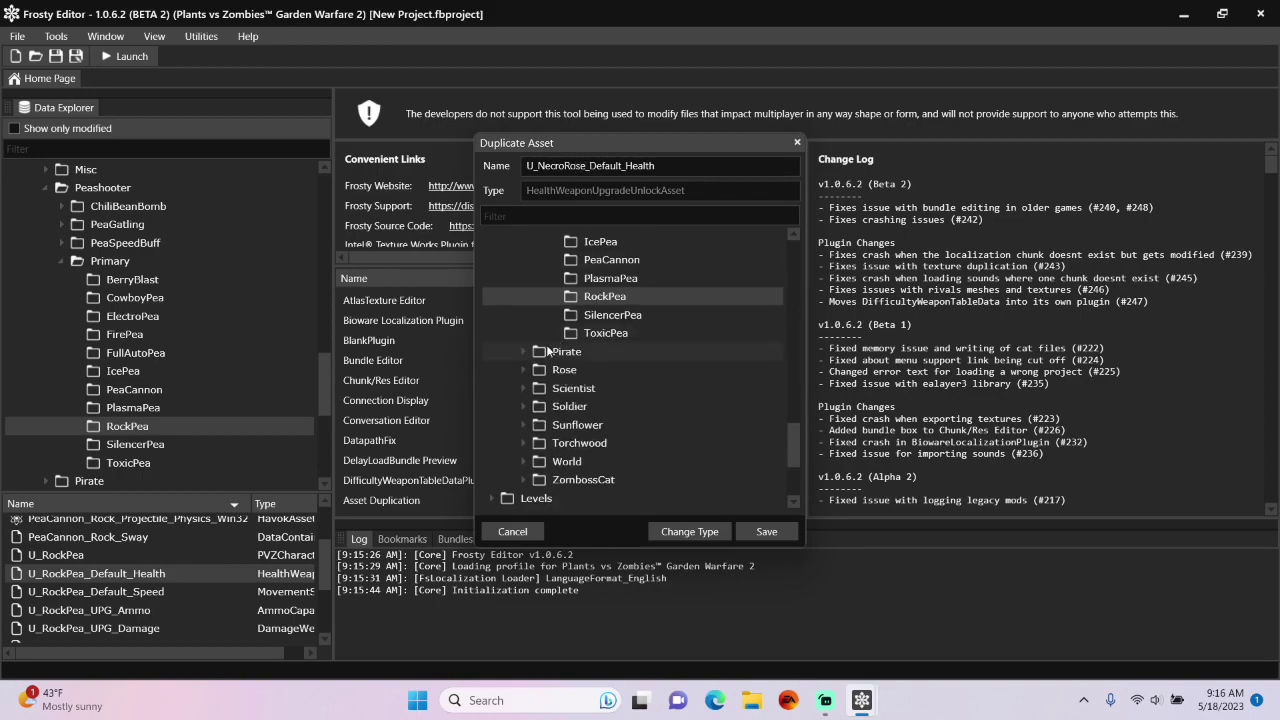
left_click(524, 369)
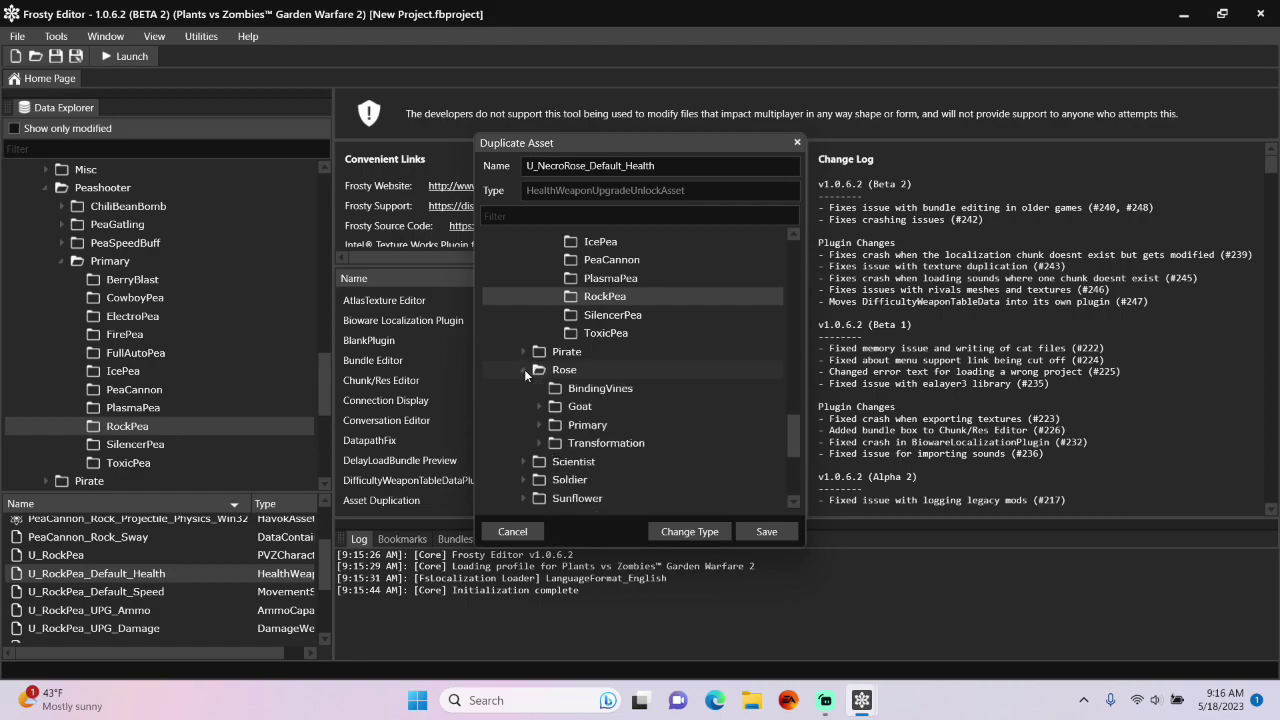
left_click(538, 424)
scroll(598, 440, "down", 2)
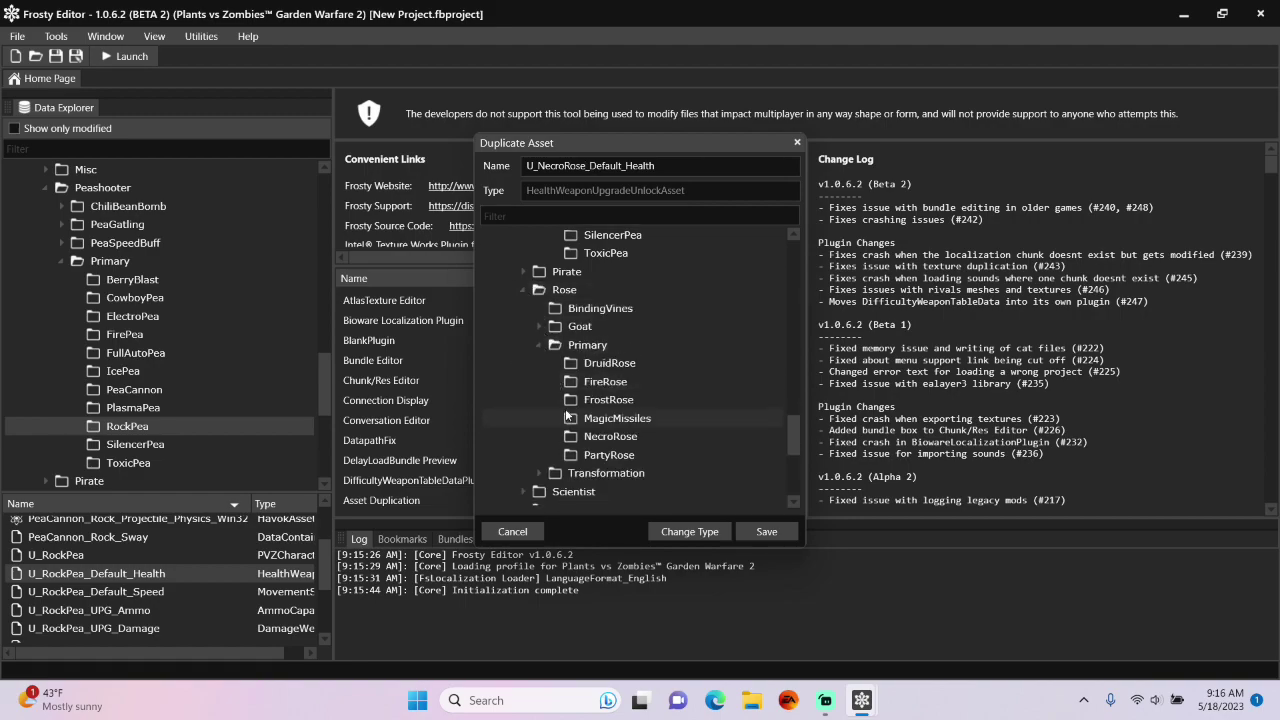
left_click(600, 438)
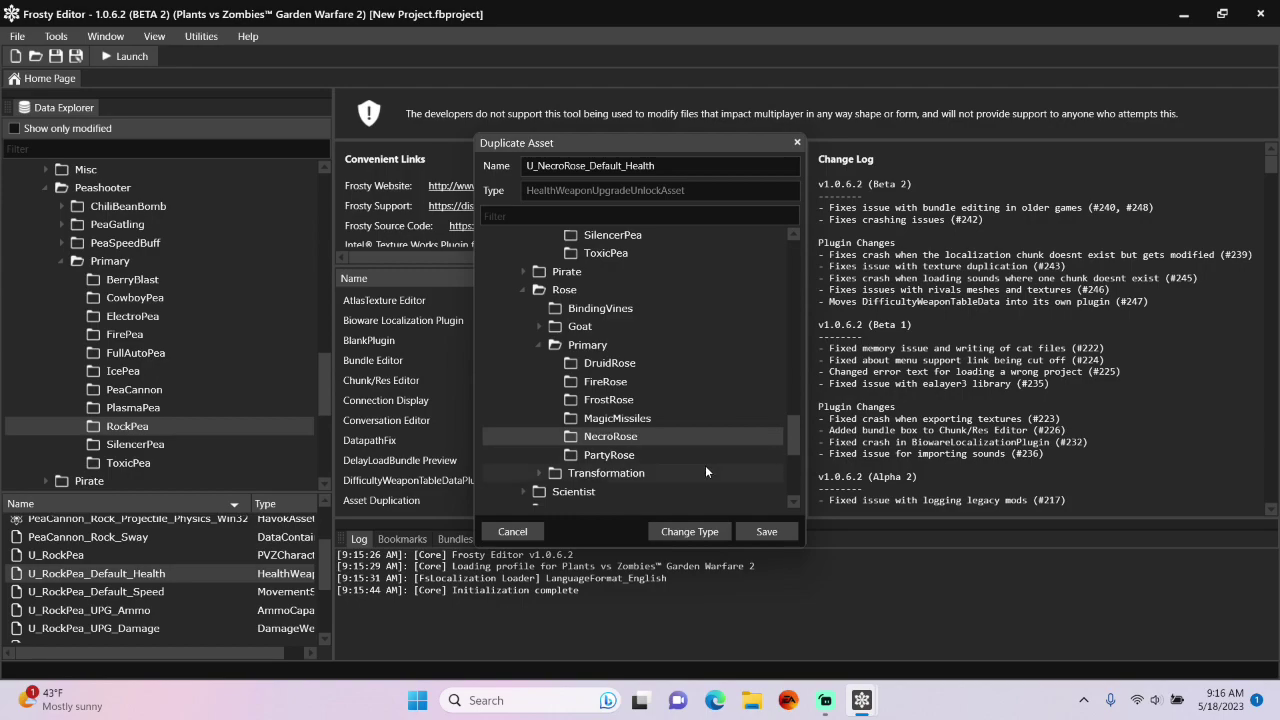
left_click(766, 532)
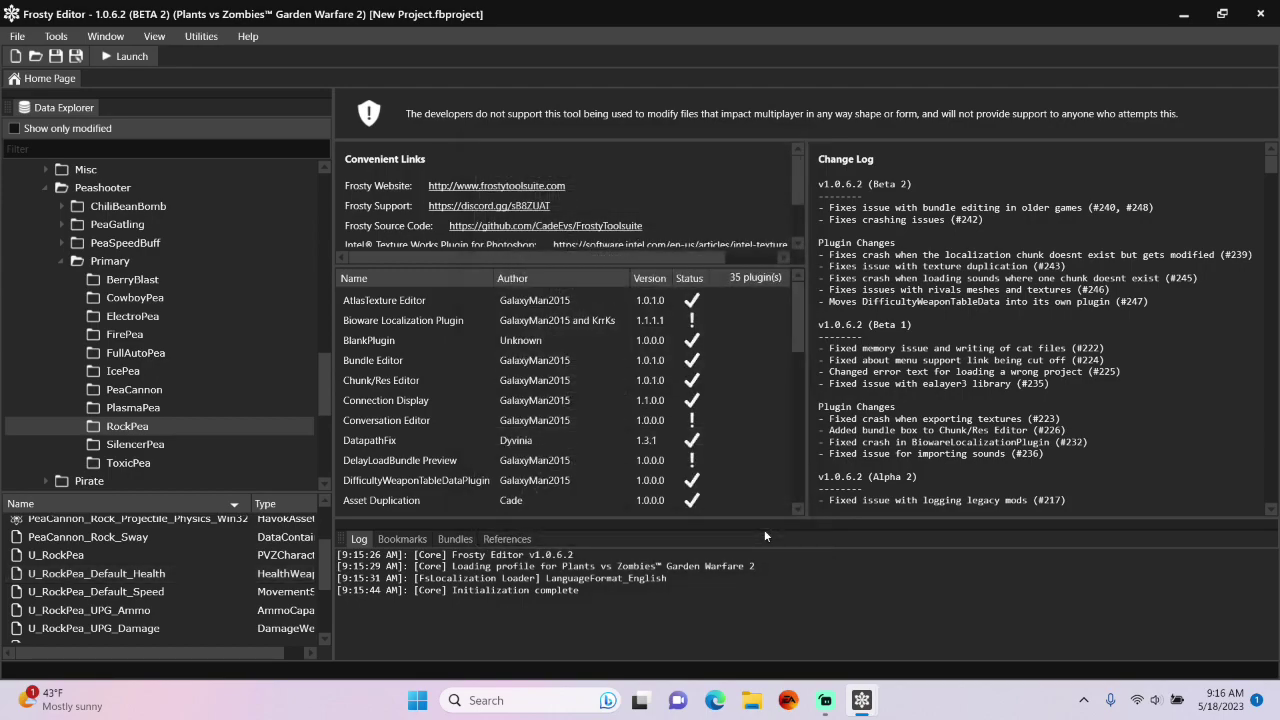
- Filter to modified assets and open U_NecroRose_Default_Health from Rose > Primary > NecroRose
left_click(15, 129)
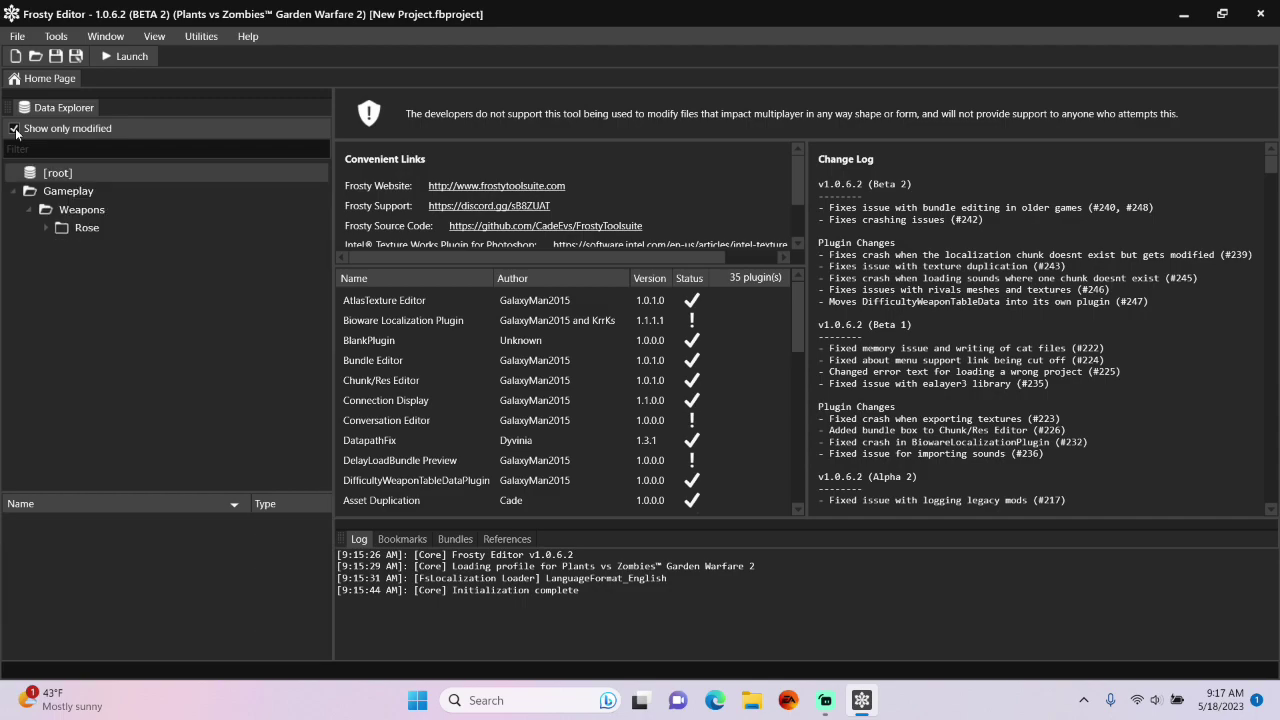
left_click(47, 229)
left_click(62, 246)
left_click(103, 266)
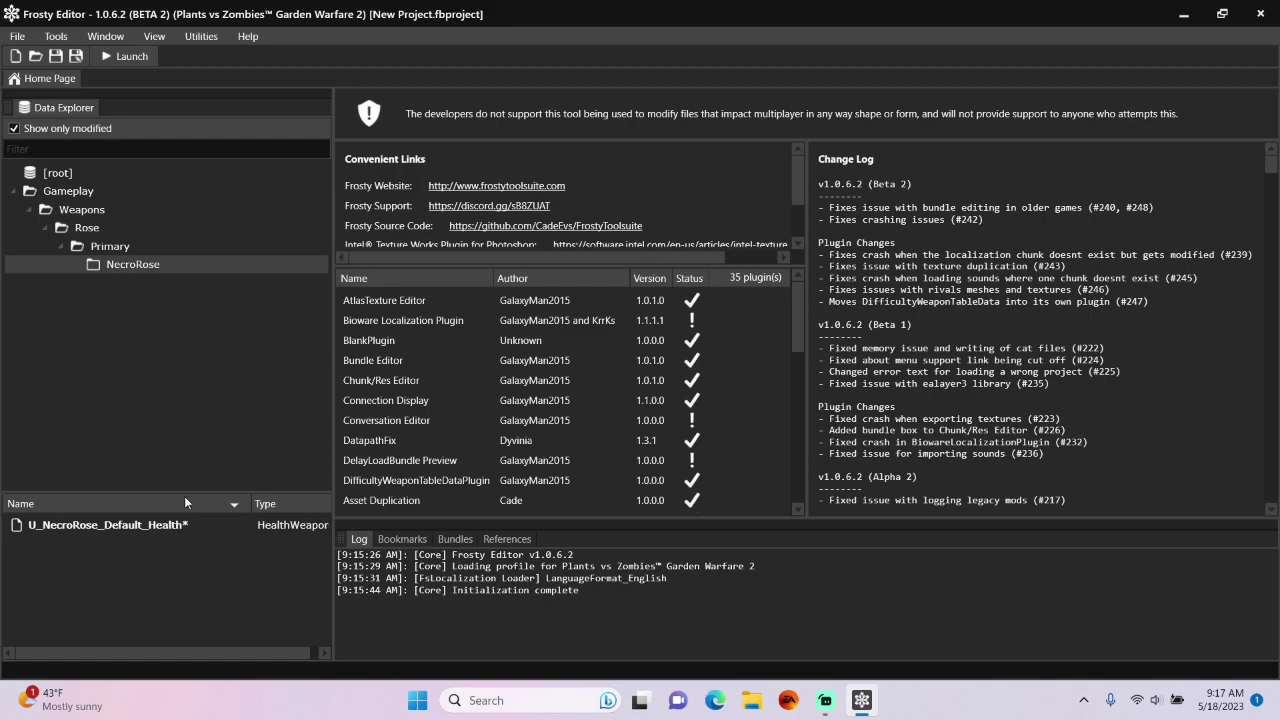
double_click(184, 526)
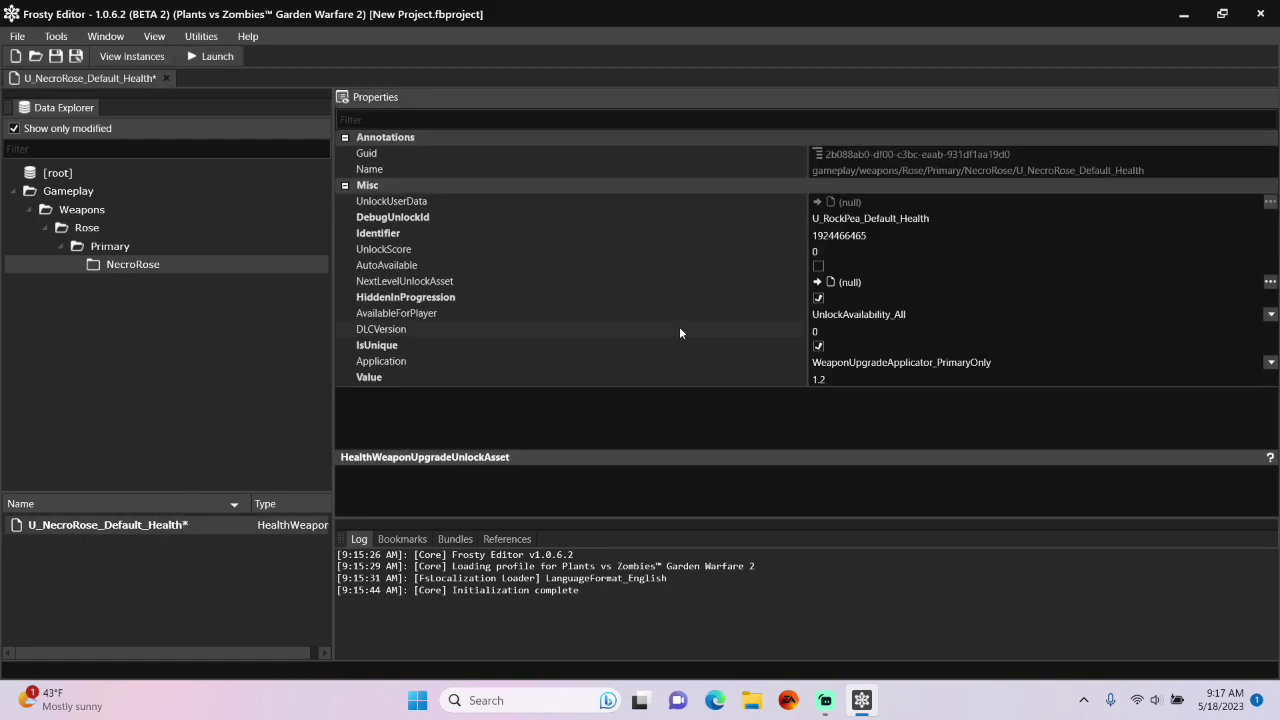
left_click(861, 219)
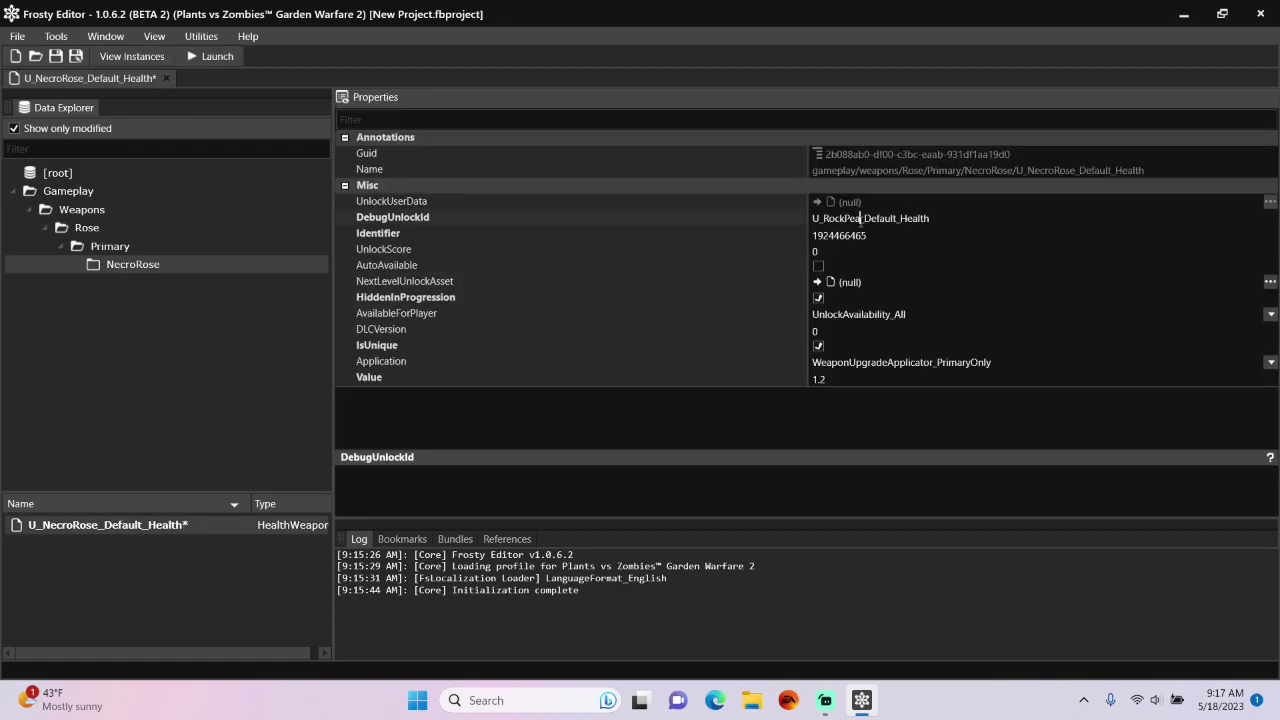
key("BackSpace")
key("BackSpace")
key("BackSpace")
key("BackSpace")
key("BackSpace")
key("BackSpace")
key("BackSpace")
type("Nec")
type("roRos")
type("e")
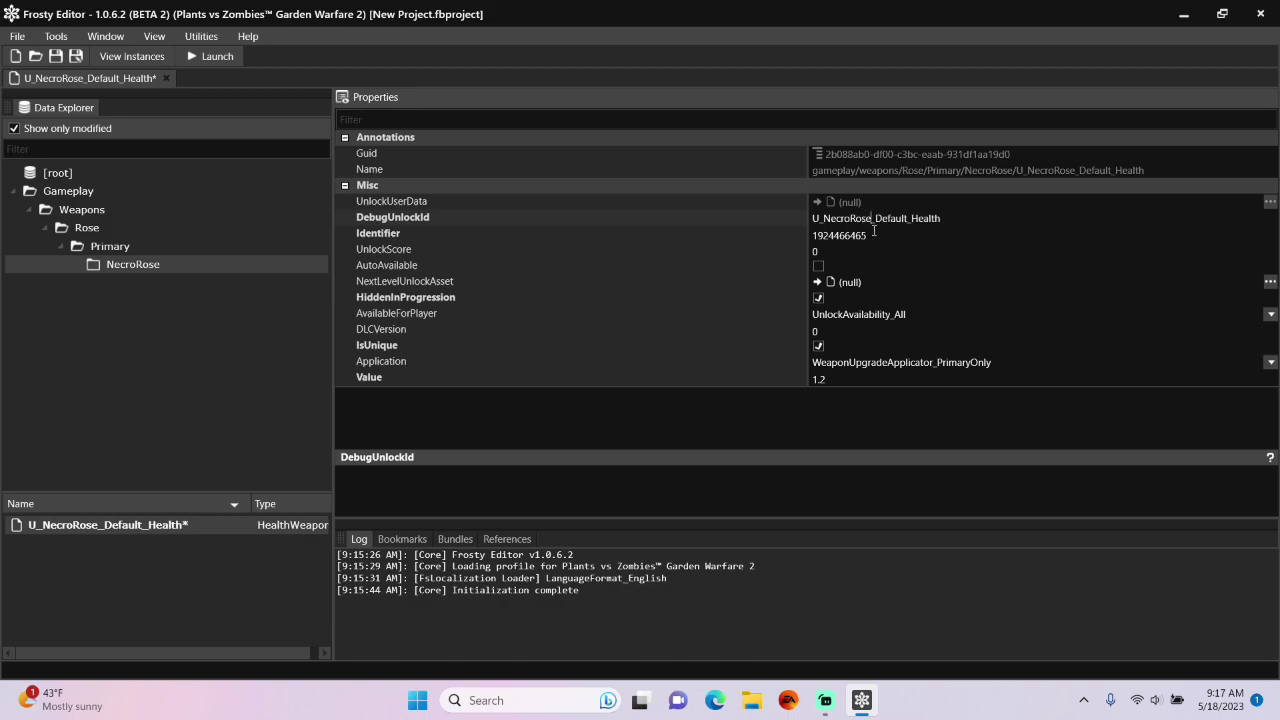
left_click(879, 236)
key("BackSpace")
type("6")
- Set the upgrade Value to 1.25 and show all assets again
left_click(863, 379)
type("5")
left_click(14, 128)
- Open the U_NecroRose weapon asset and expand its WeaponUpgrades table
scroll(168, 567, "down", 1)
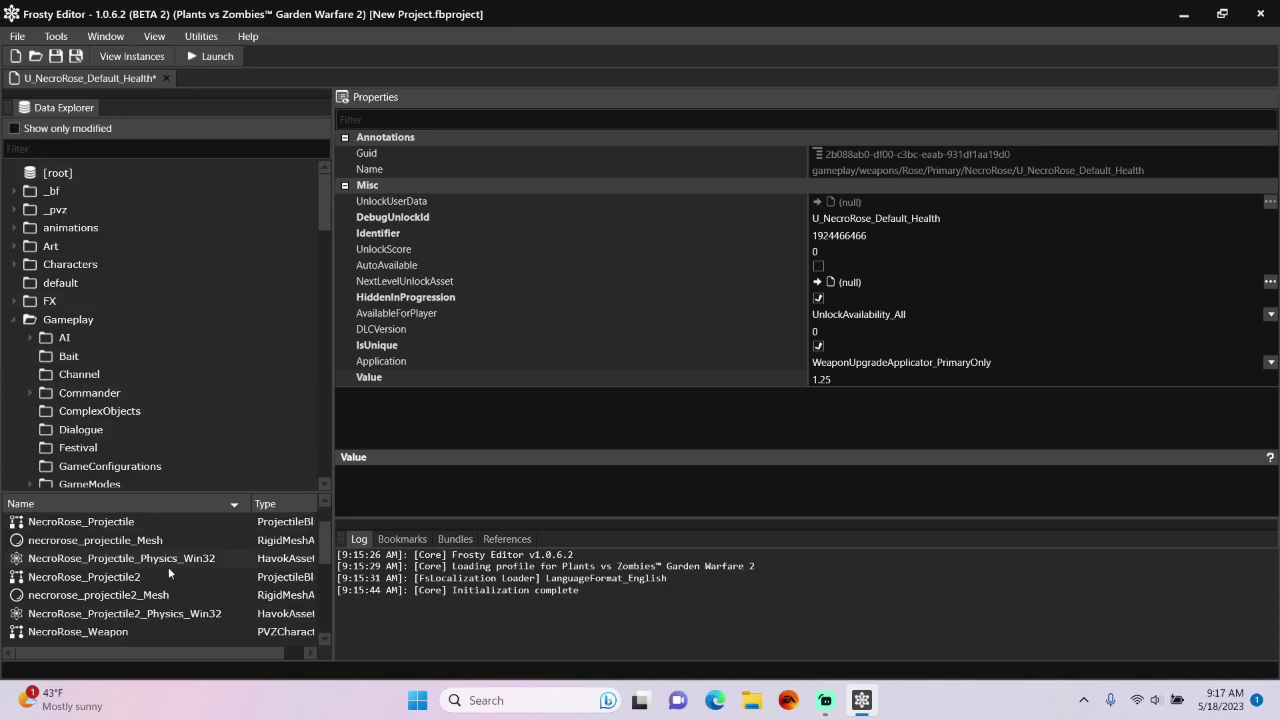
scroll(168, 567, "down", 1)
scroll(162, 567, "down", 1)
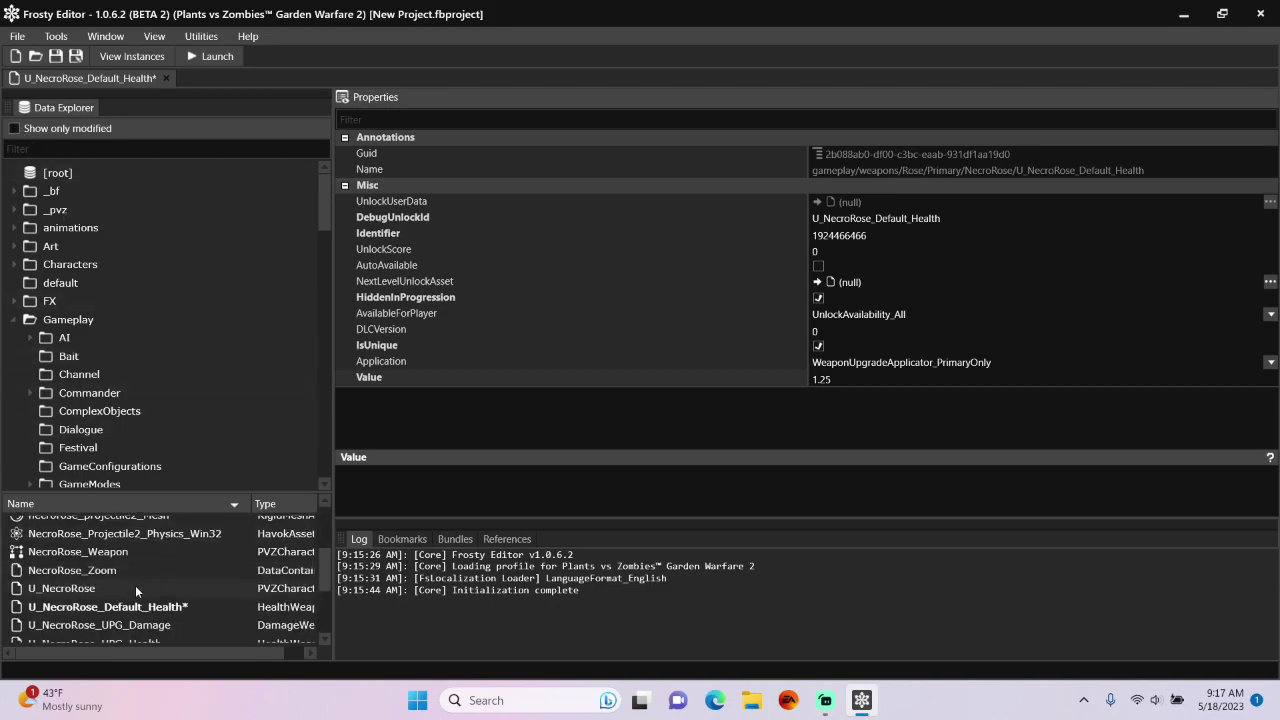
double_click(136, 588)
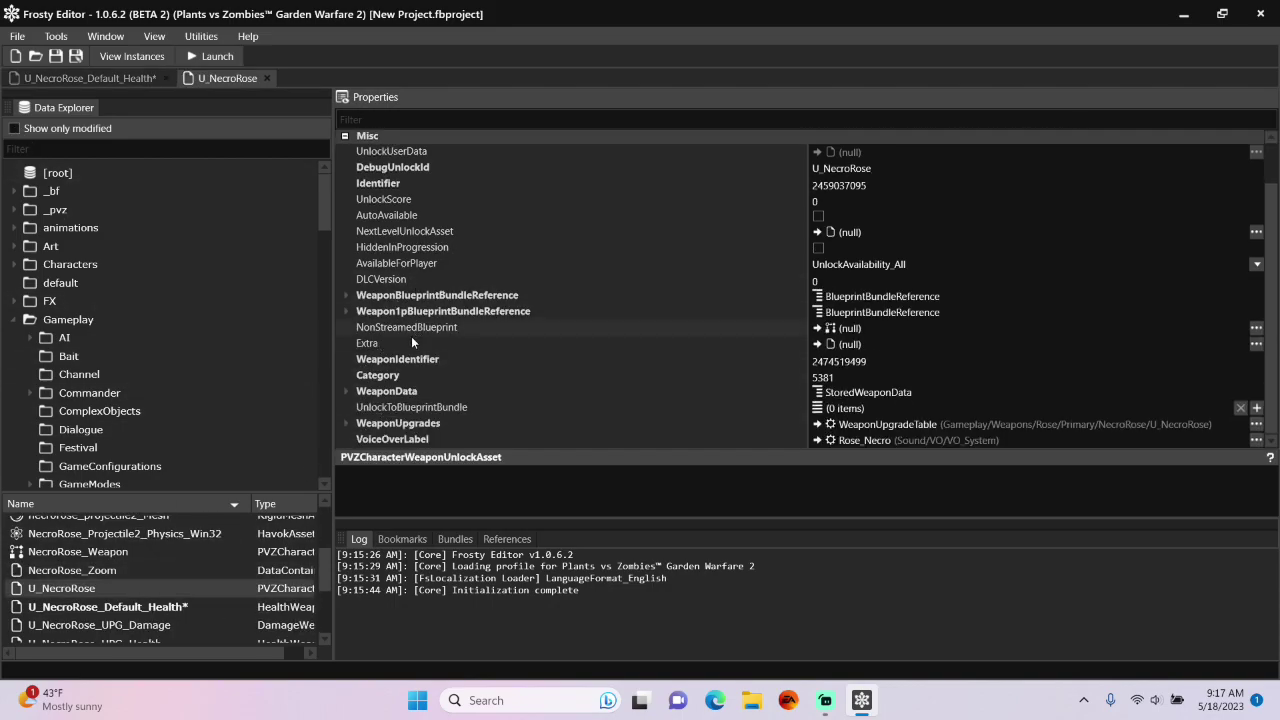
scroll(411, 340, "down", 1)
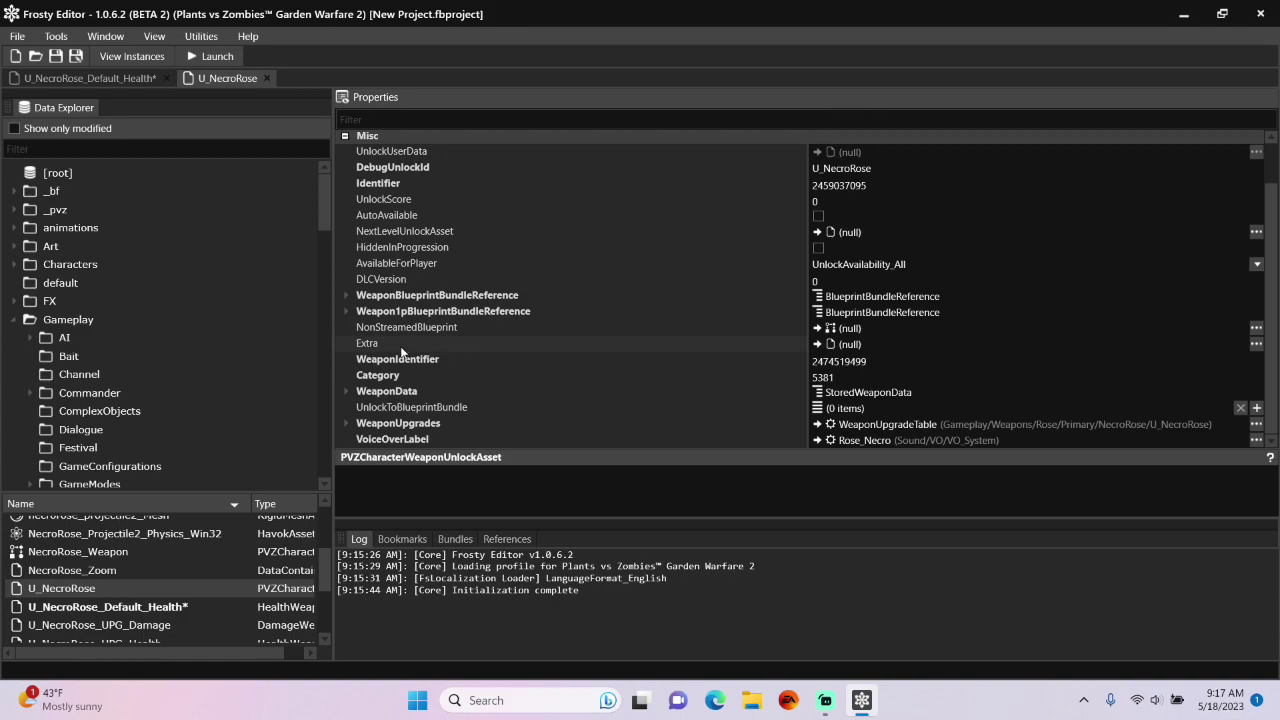
left_click(344, 423)
- Add NonSelectableUpgrades entry [0] referencing U_NecroRose_Default_Health
scroll(448, 324, "down", 1)
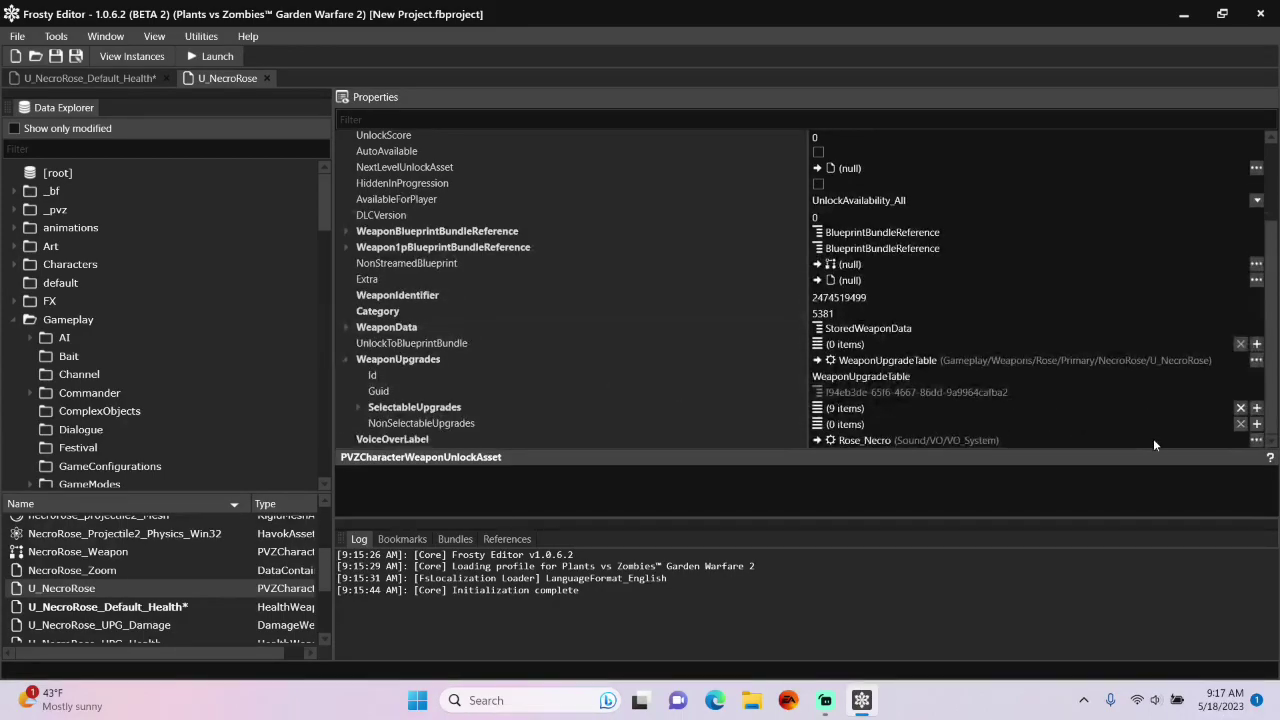
left_click(1256, 425)
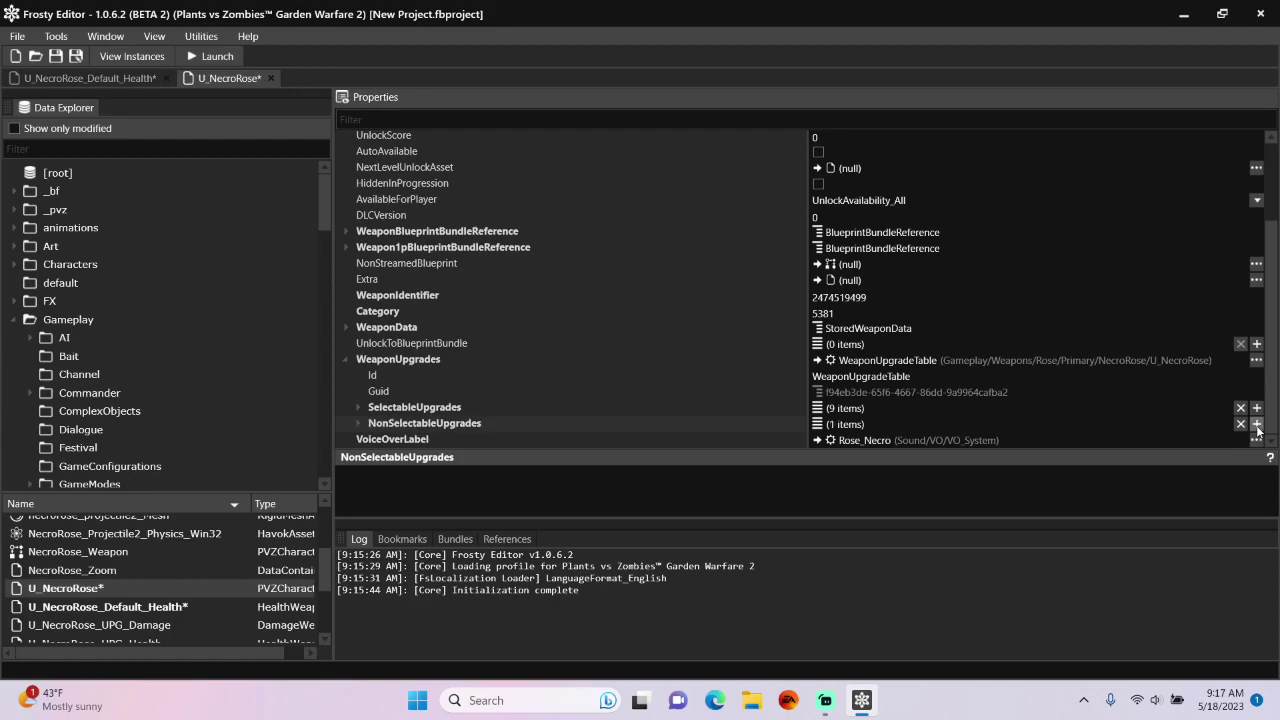
left_click(357, 424)
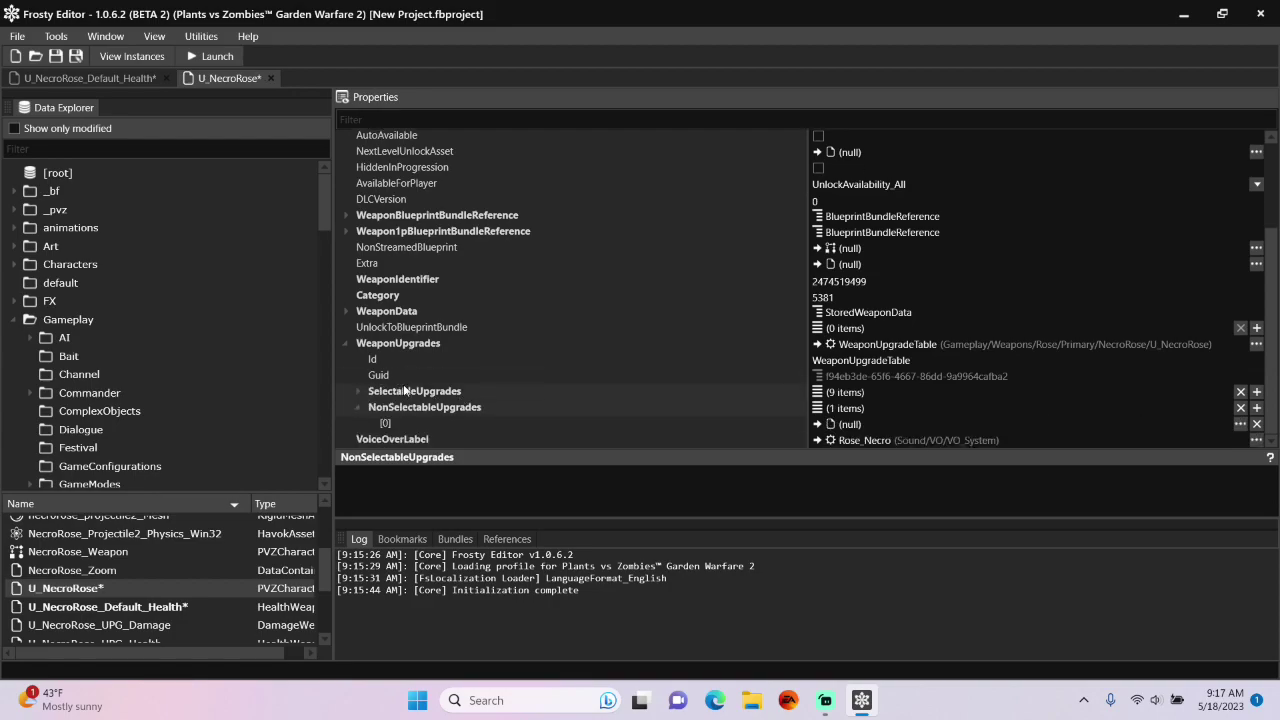
left_click(232, 607)
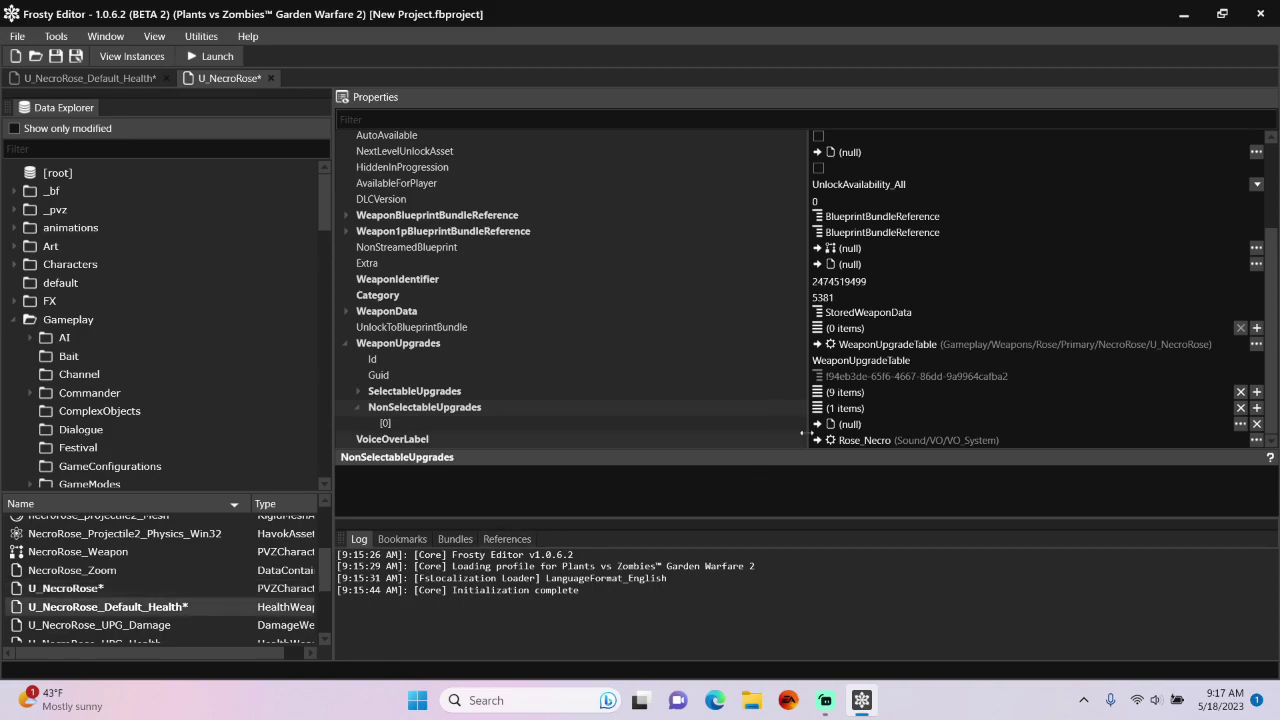
left_click(818, 424)
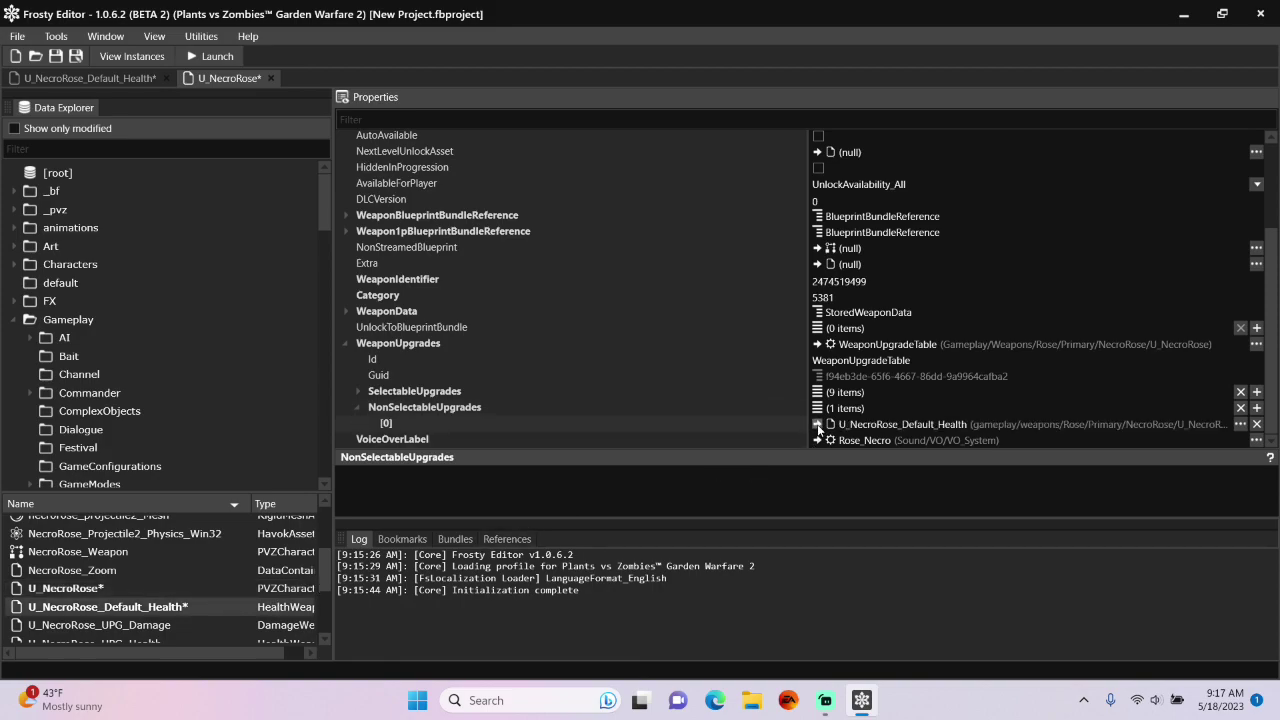
- Open Kits > Bundling charactersharedbundleasset_networkregistry and add an empty Objects entry
scroll(162, 351, "down", 1)
scroll(150, 351, "down", 2)
scroll(150, 351, "down", 1)
mouse_move(31, 416)
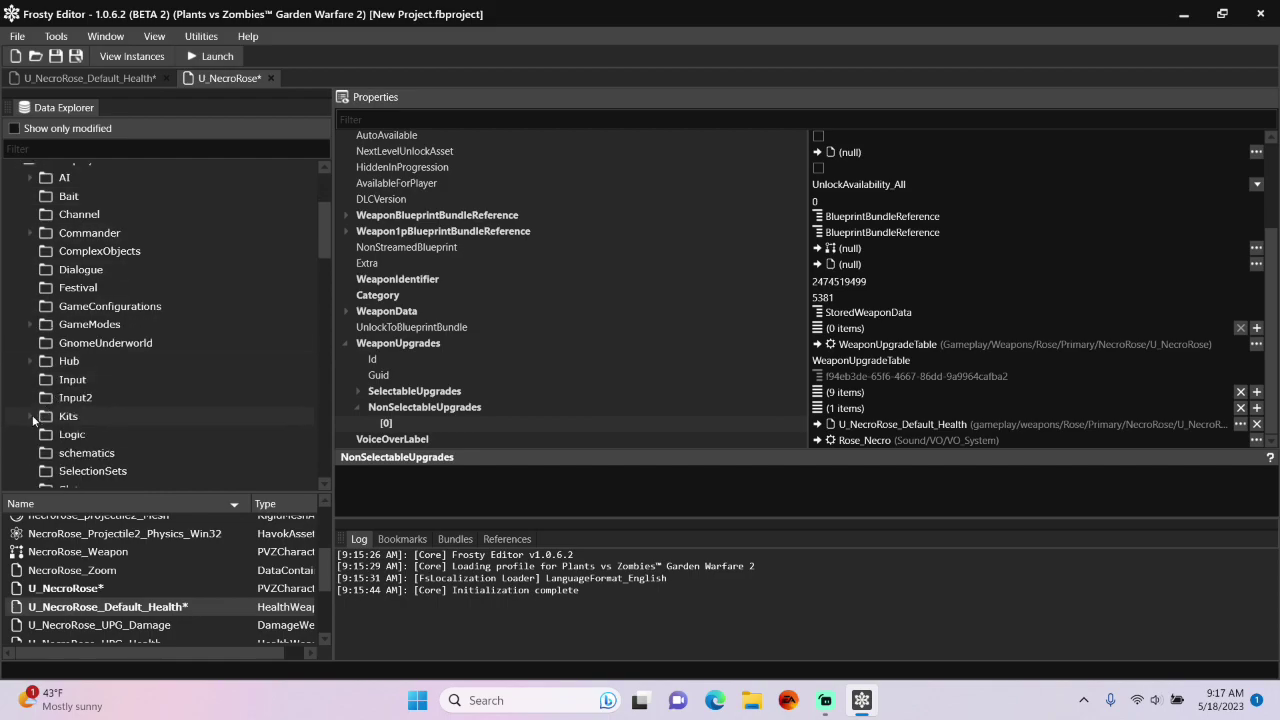
left_click(29, 415)
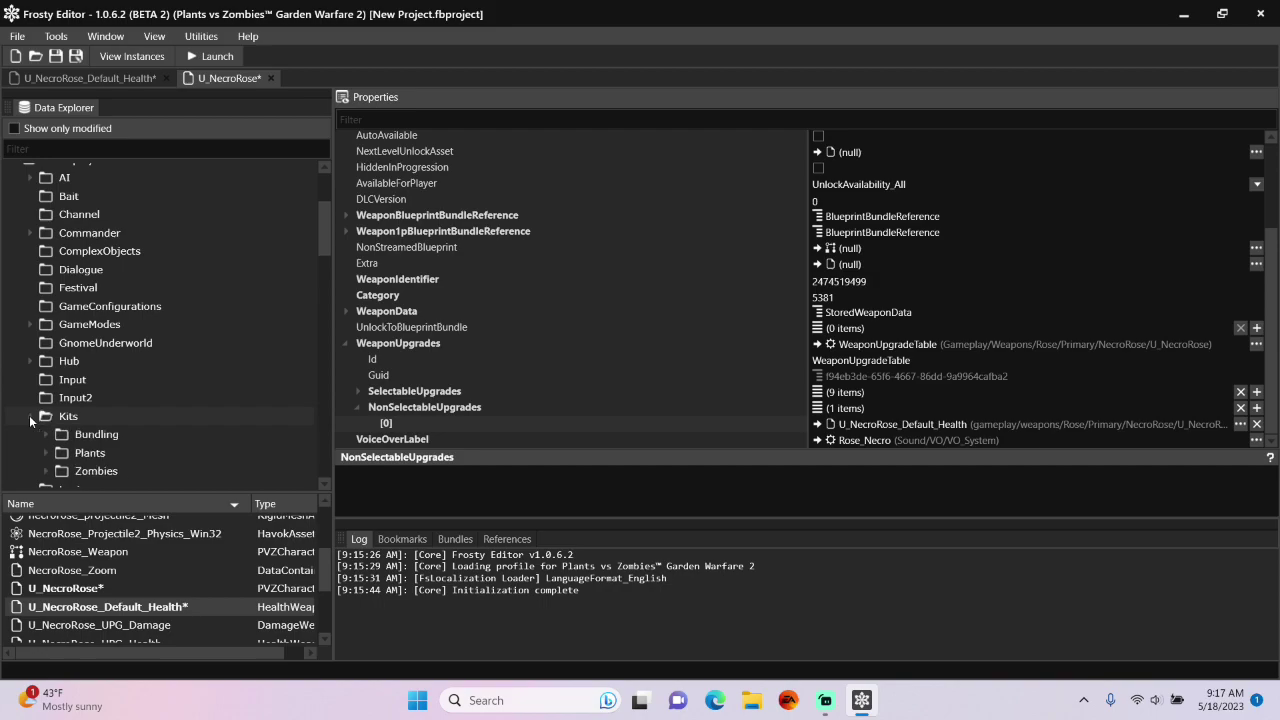
left_click(112, 434)
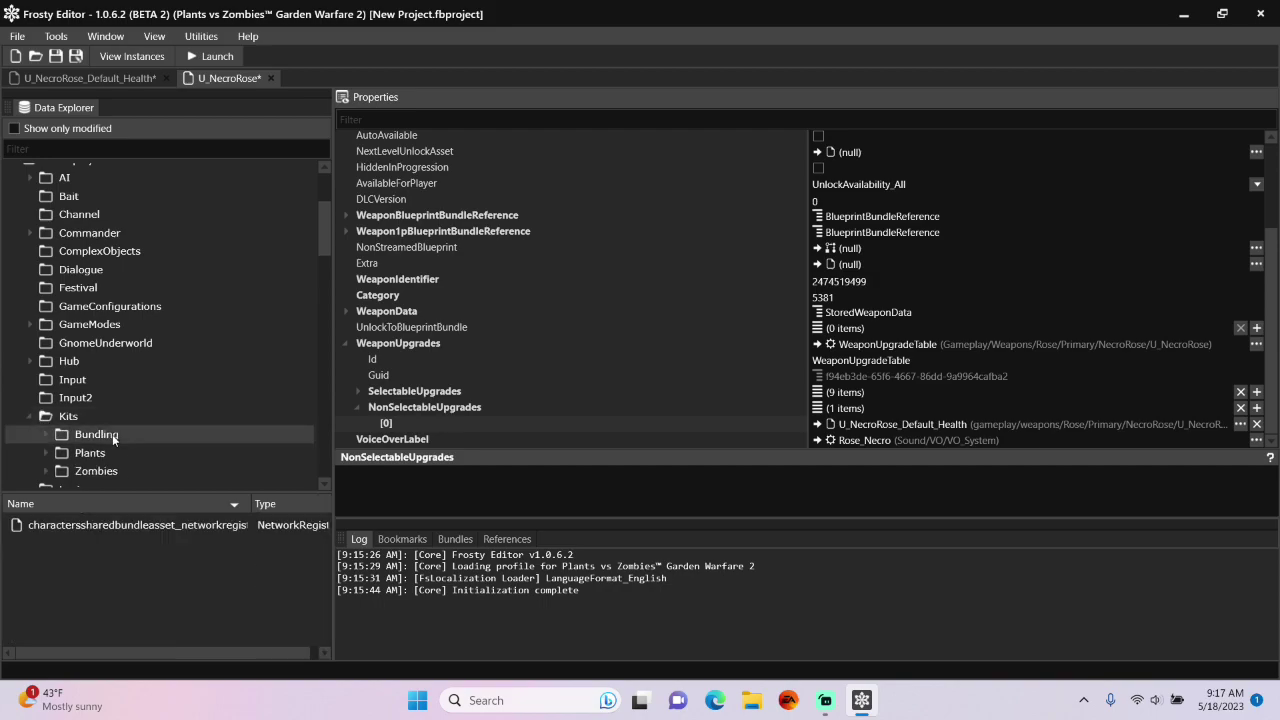
double_click(172, 528)
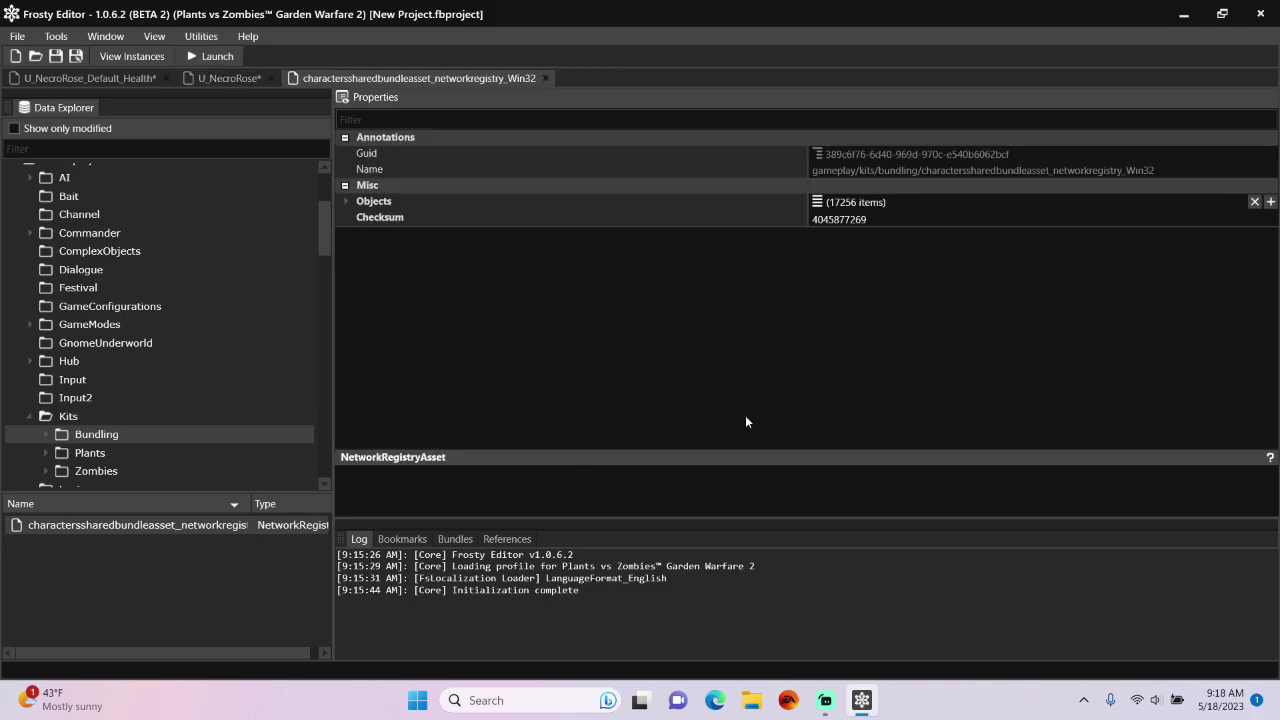
left_click(1271, 202)
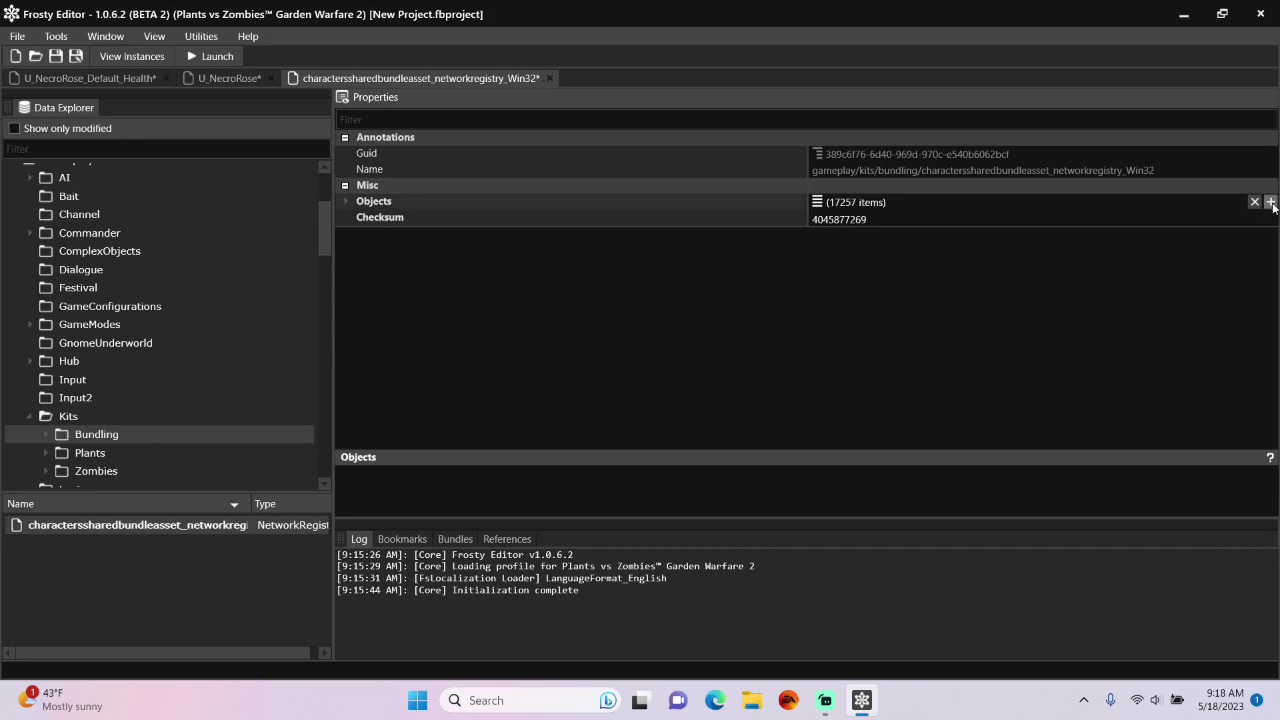
left_click(347, 202)
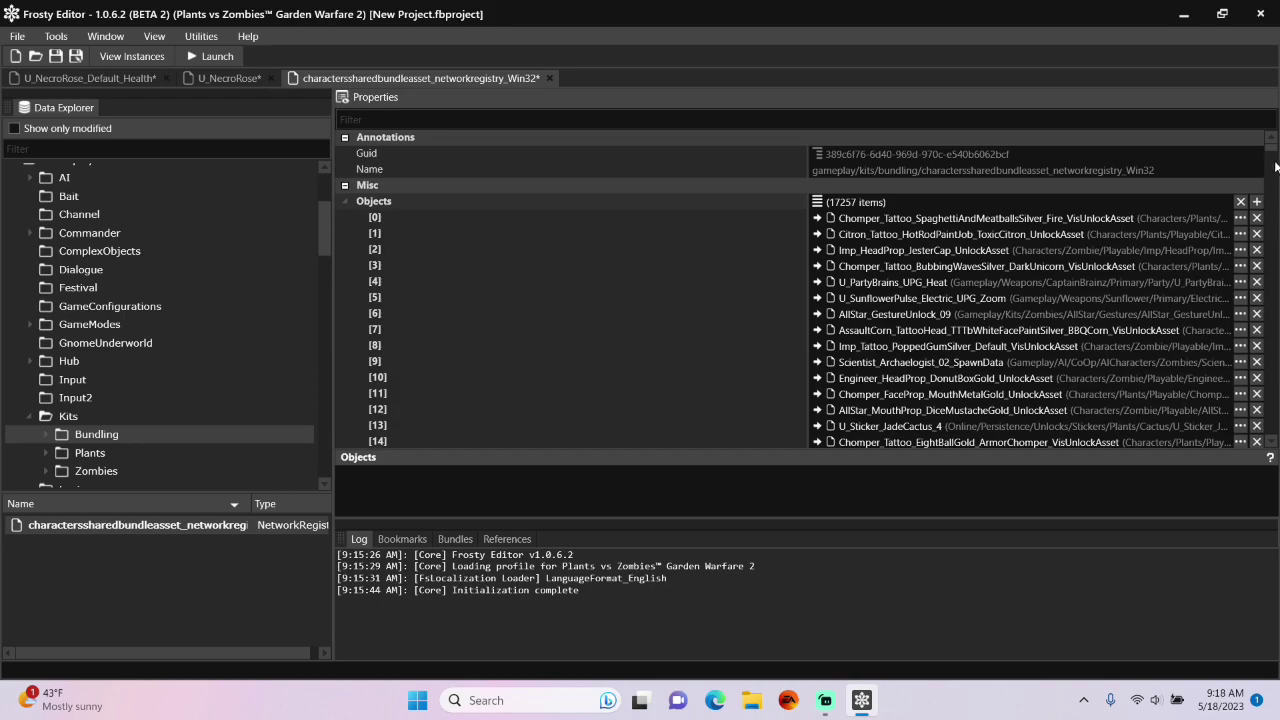
left_click_drag(1272, 148, 1274, 470)
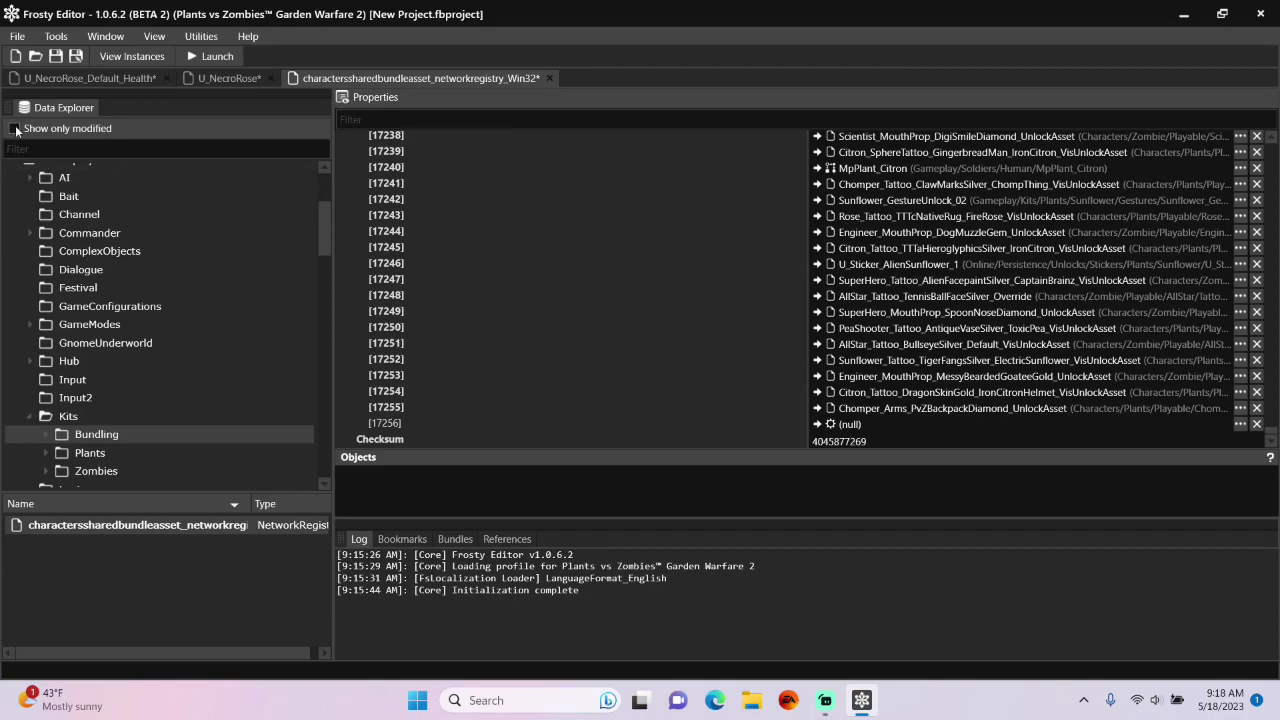
- Assign U_NecroRose_Default_Health to the new registry entry [17256]
left_click(15, 129)
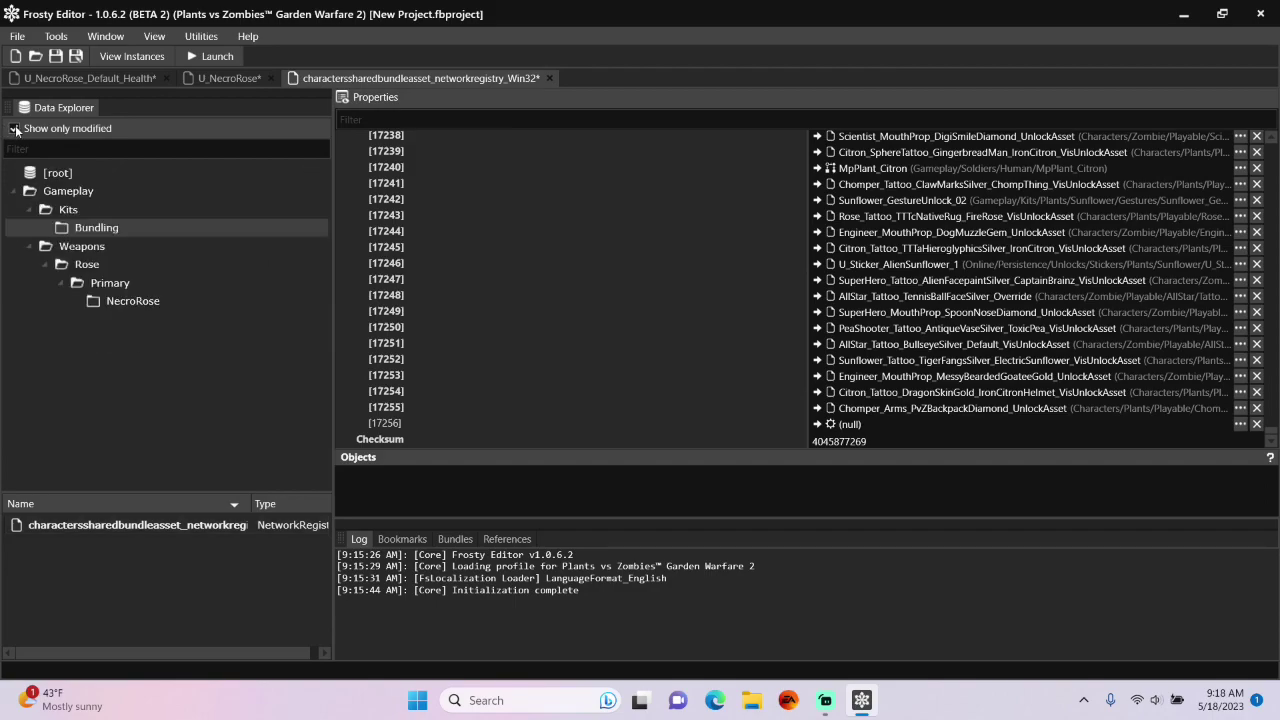
left_click(160, 301)
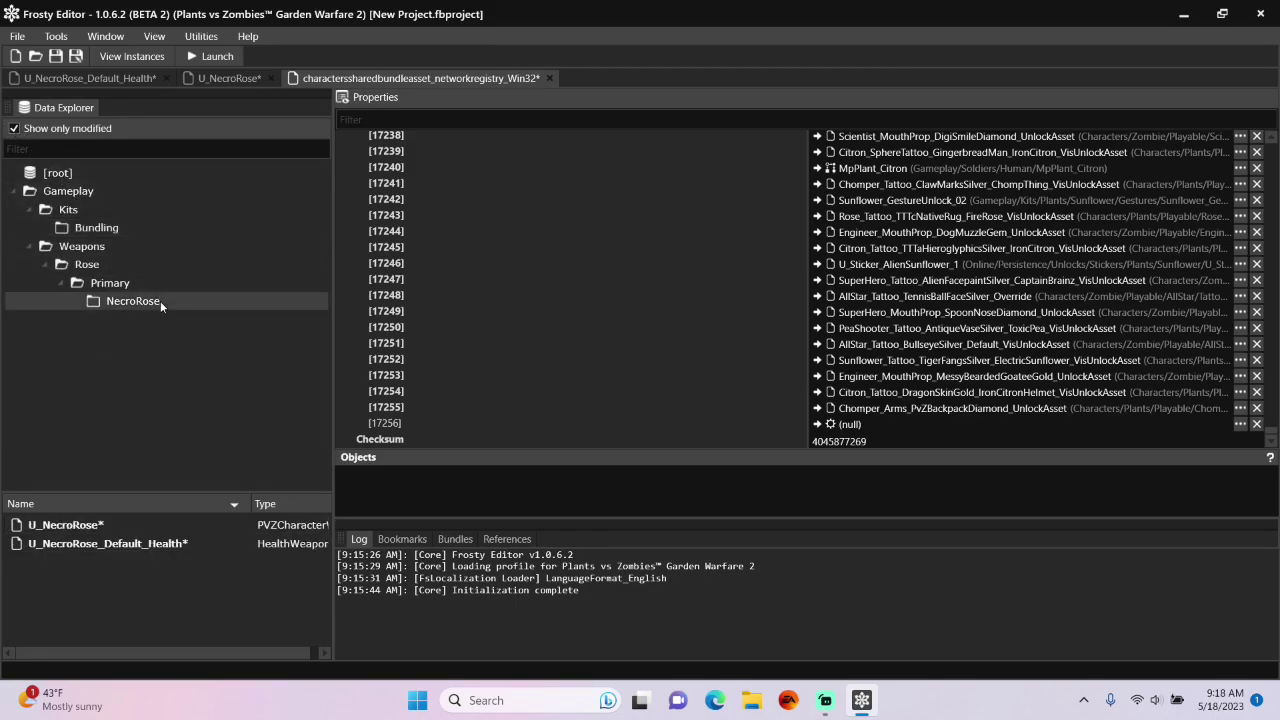
left_click(186, 545)
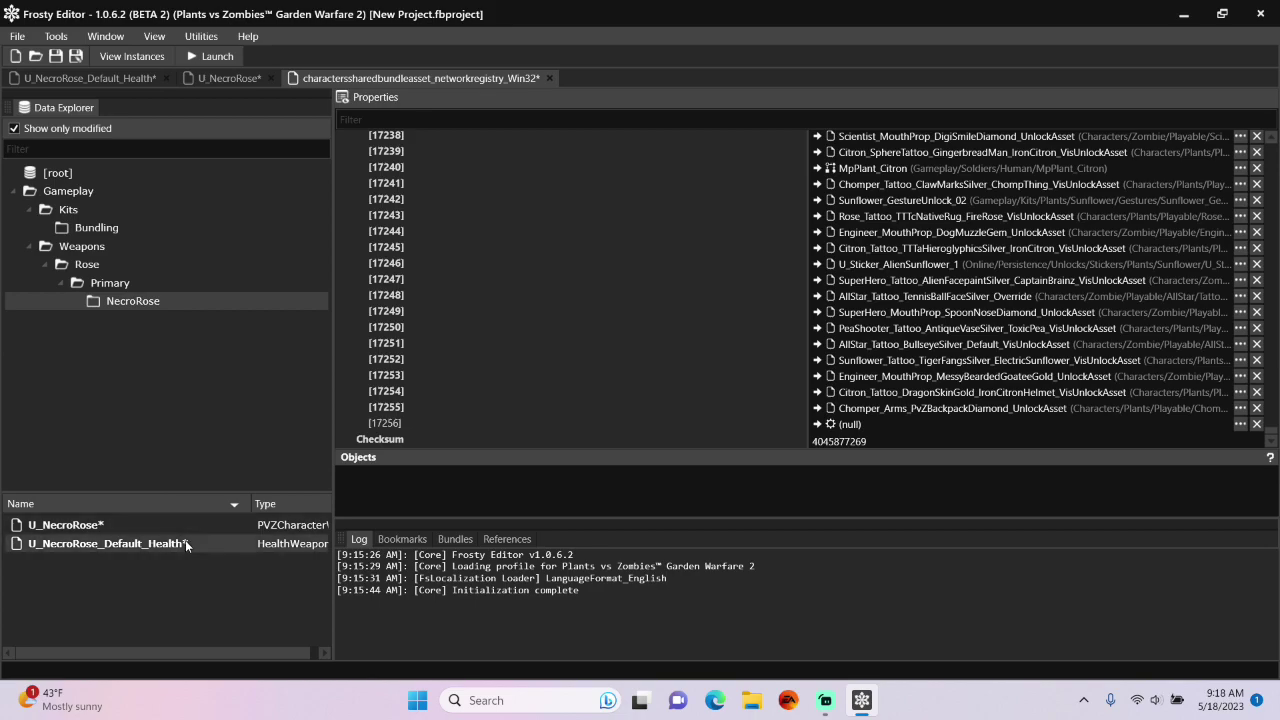
left_click(817, 425)
- Open Weapons > Bundling weaponssharedbundleasset_networkregistry and add an empty Objects entry
left_click(14, 128)
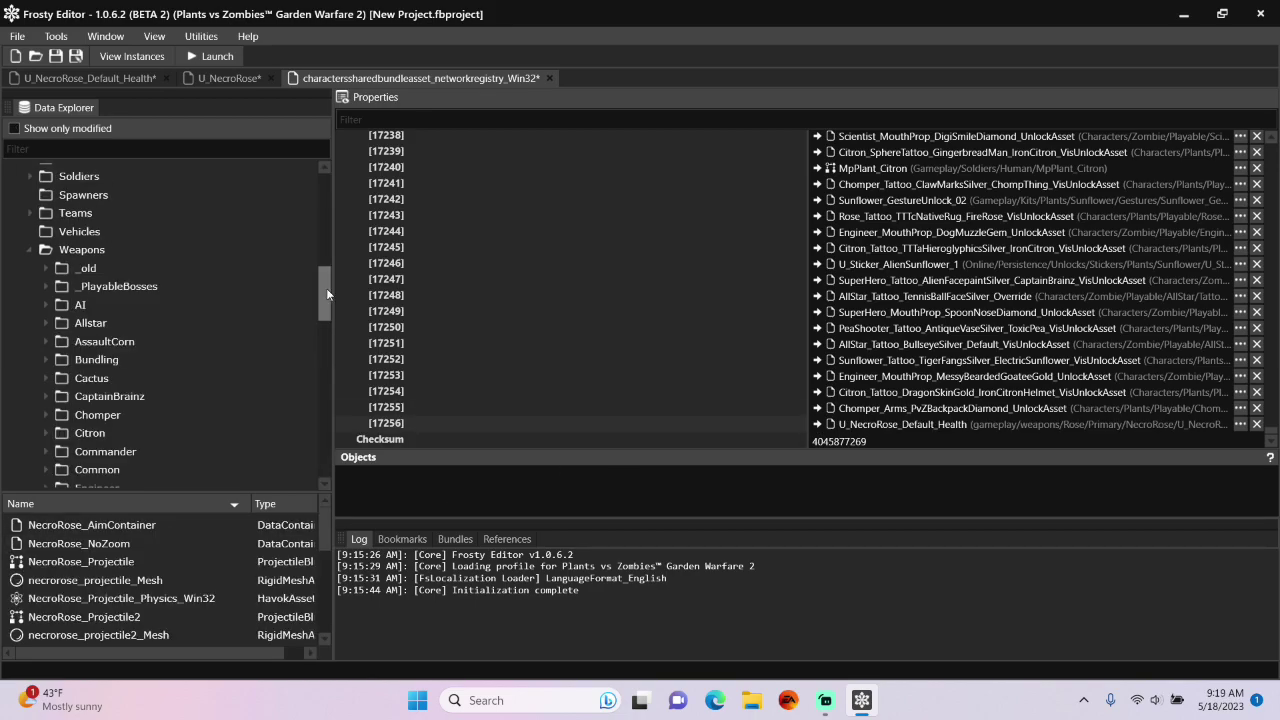
left_click(118, 359)
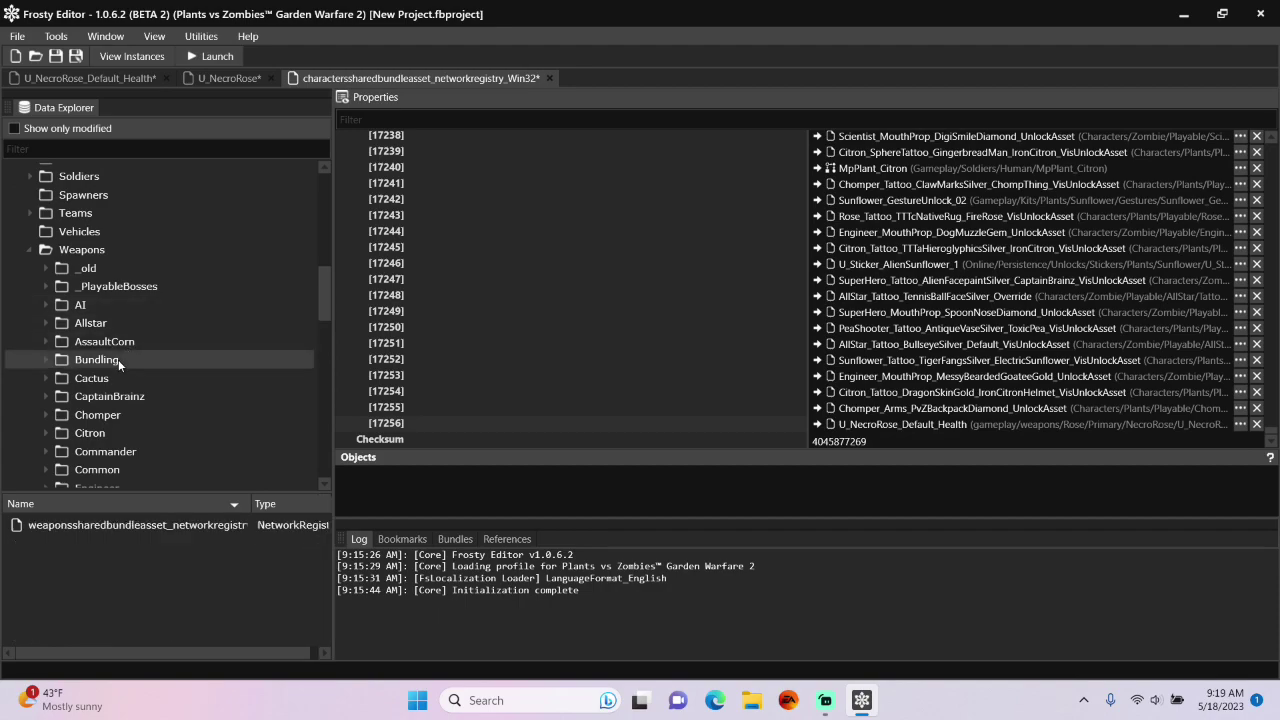
double_click(199, 524)
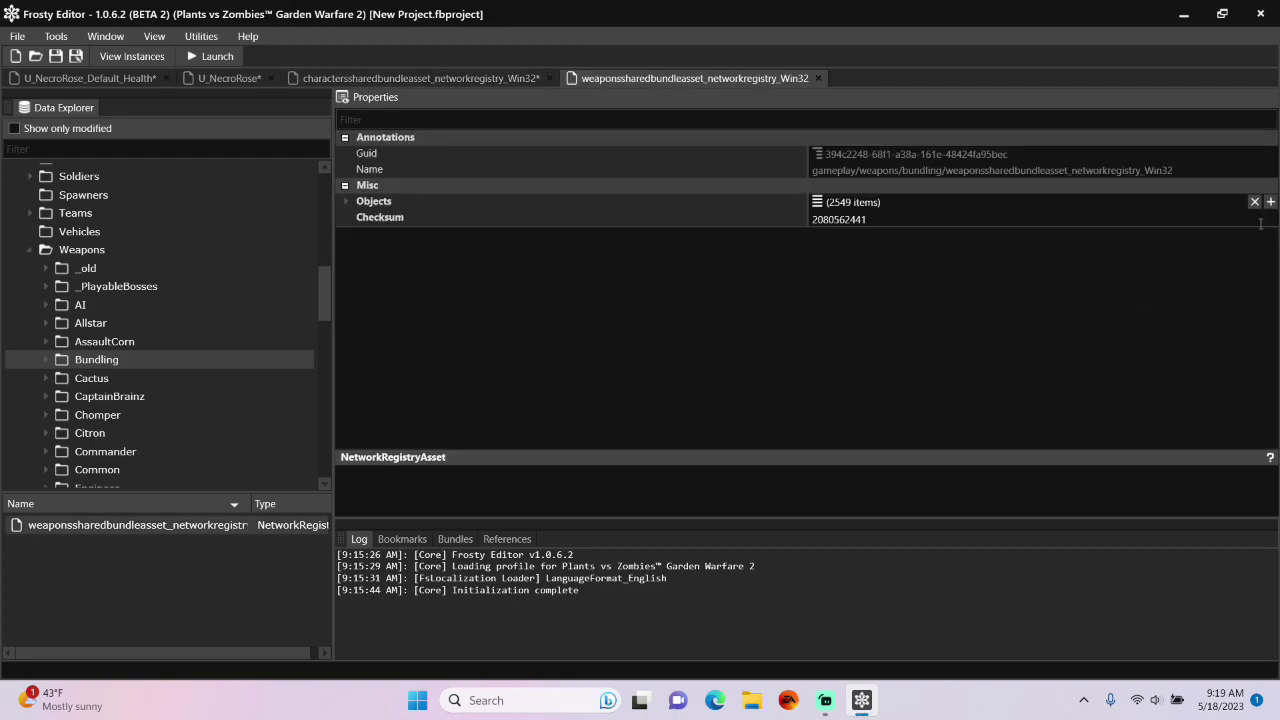
left_click(1270, 201)
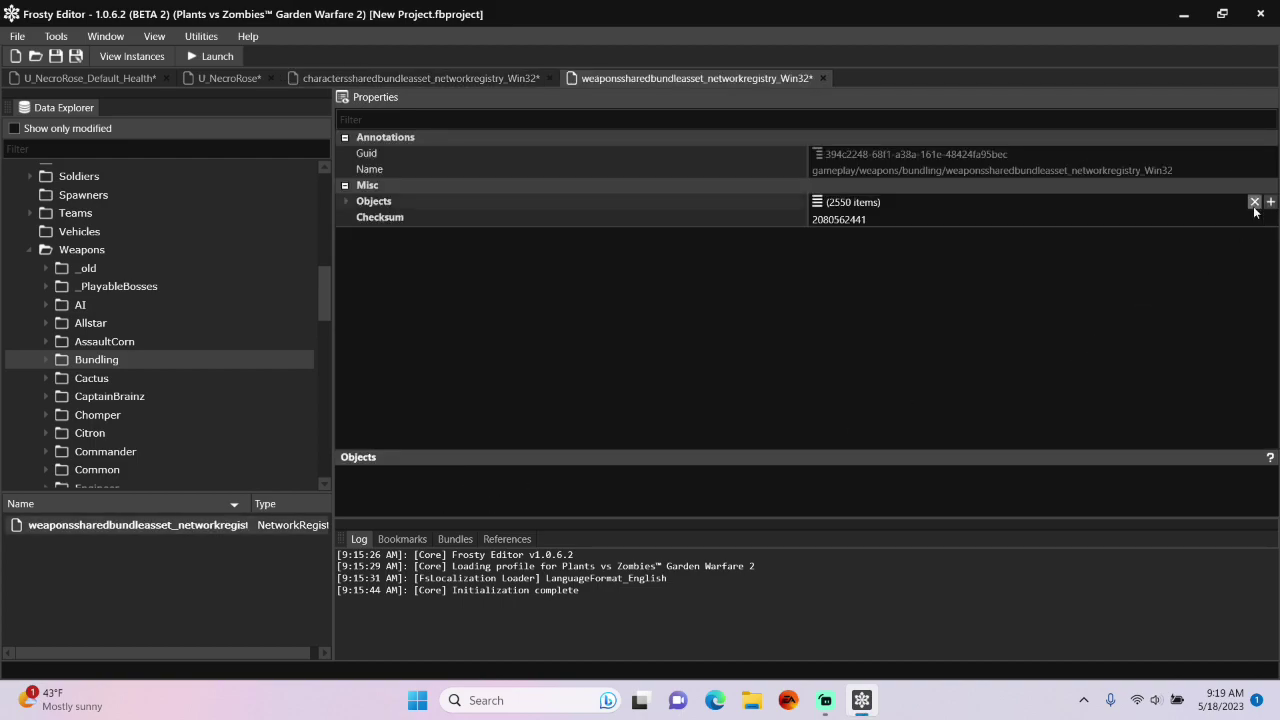
left_click(345, 201)
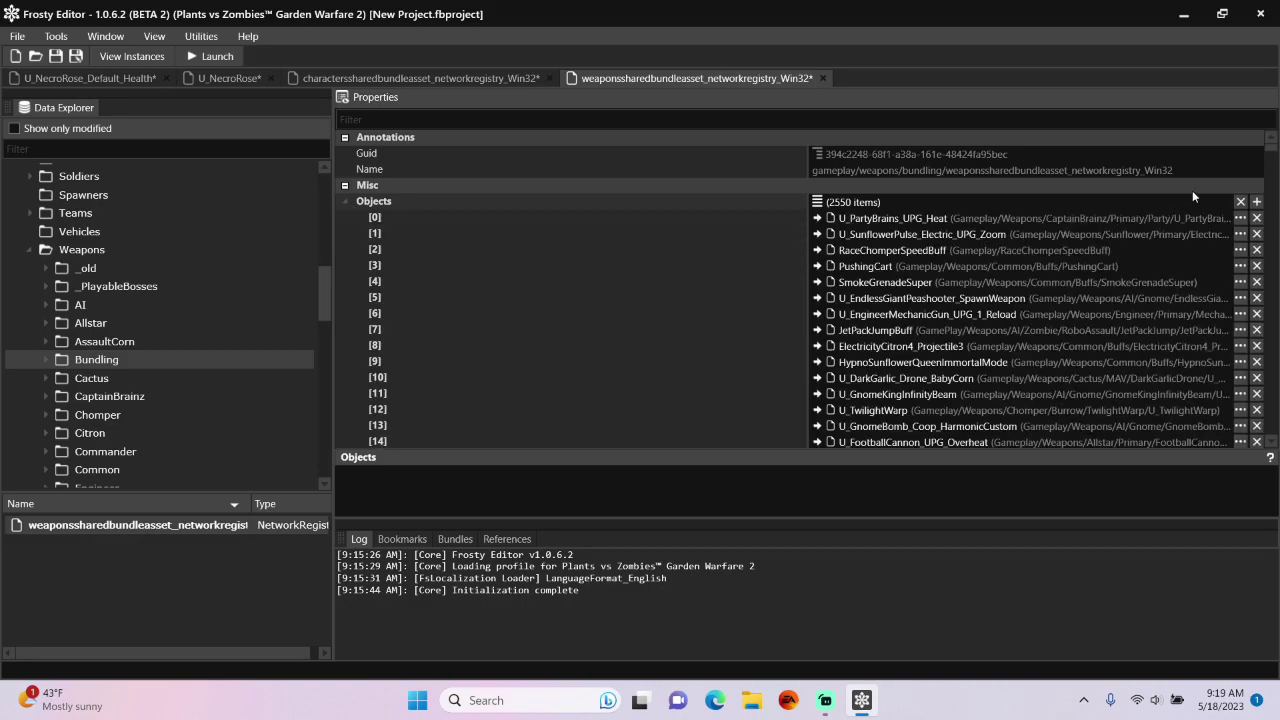
left_click_drag(1270, 150, 1276, 464)
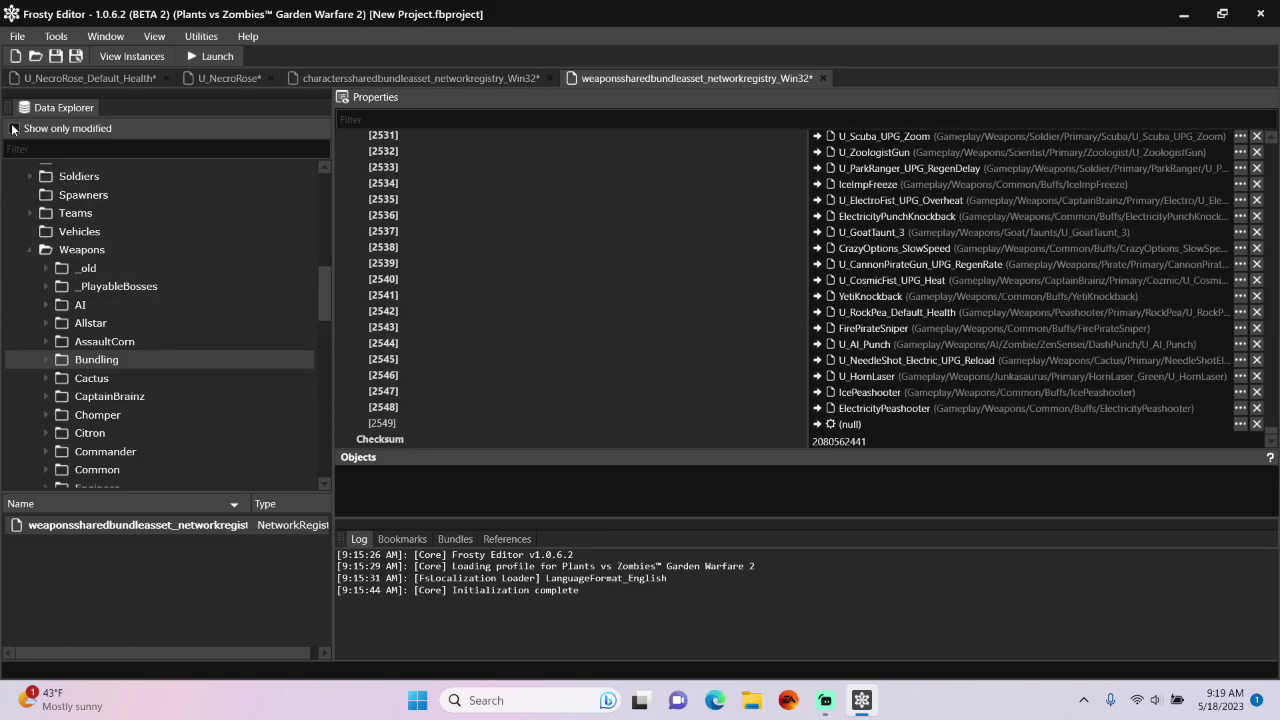
- Assign U_NecroRose_Default_Health to the new registry entry [2549]
left_click(14, 128)
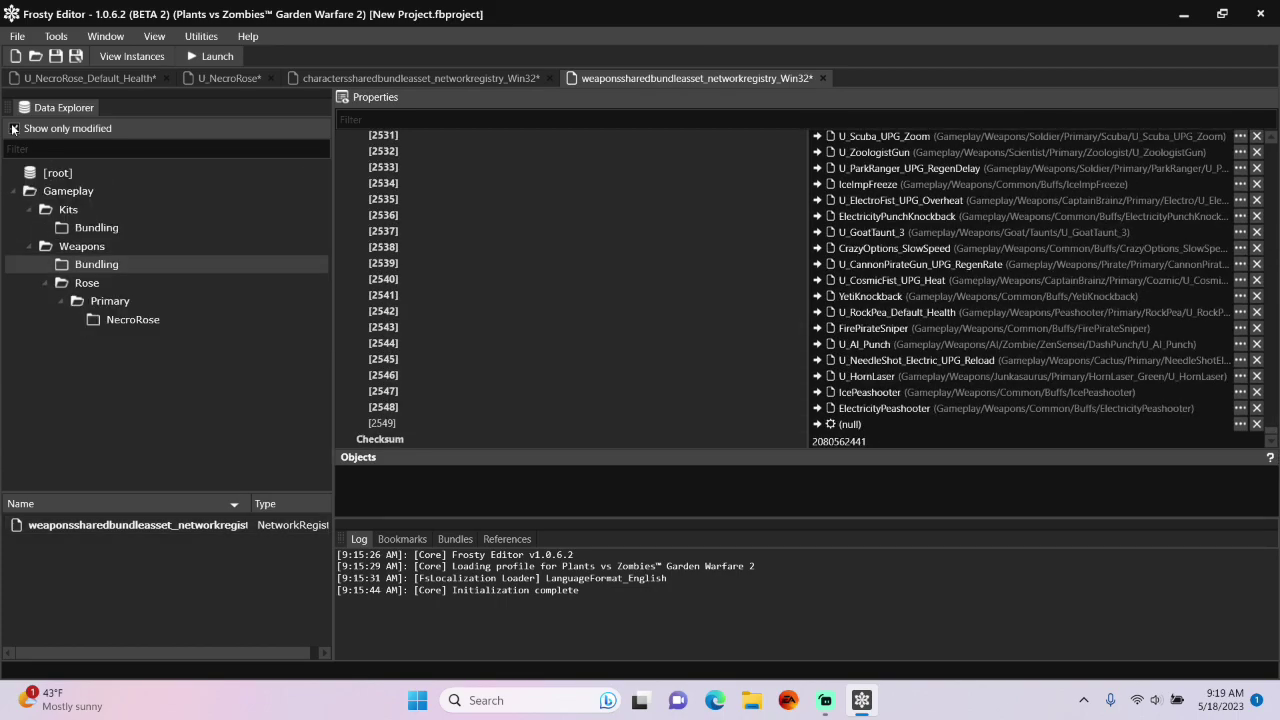
left_click(165, 320)
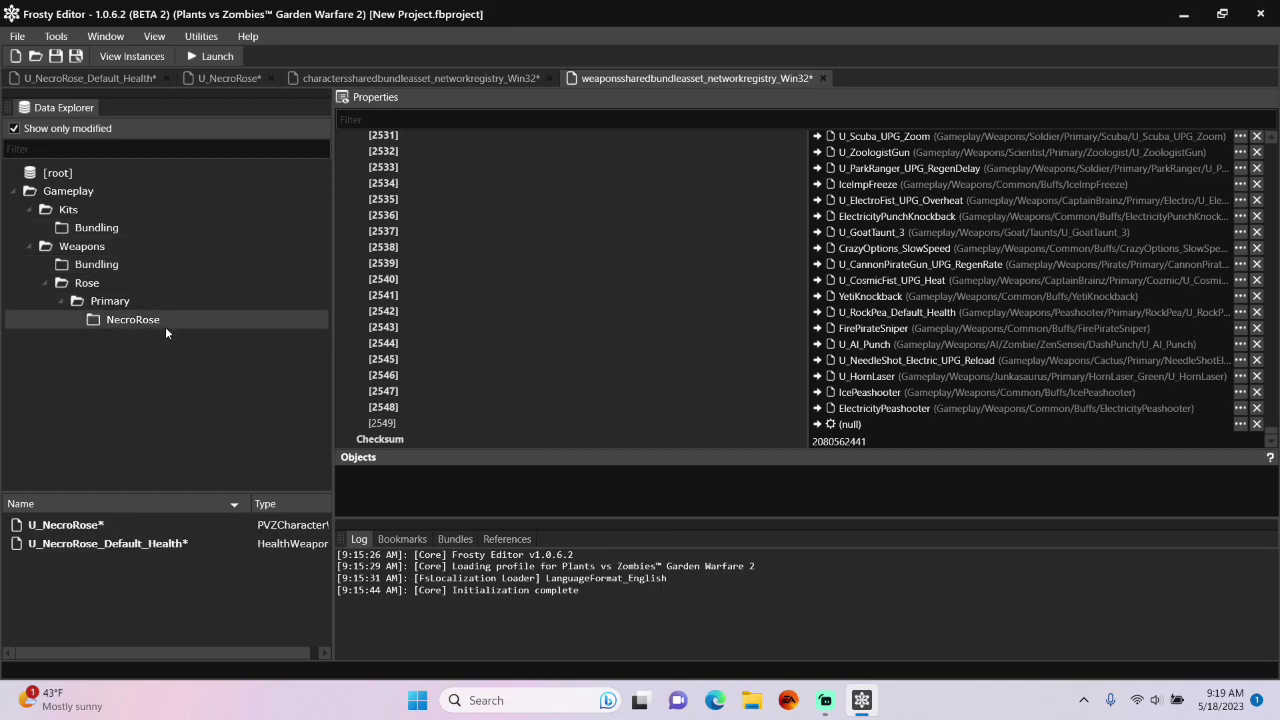
left_click(238, 542)
left_click(817, 424)
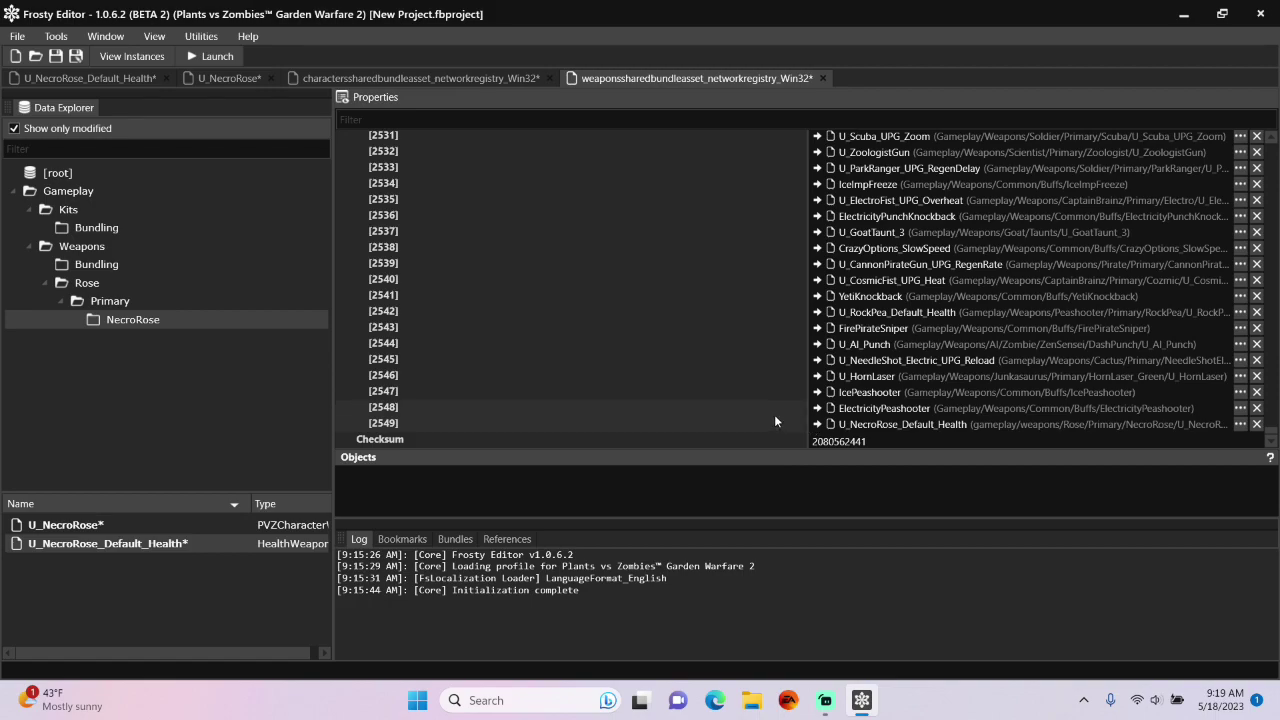
- Save the project as 'Nec'Rose Health Upgrade' and launch Garden Warfare 2 with the mod
key("ctrl+s")
type("N")
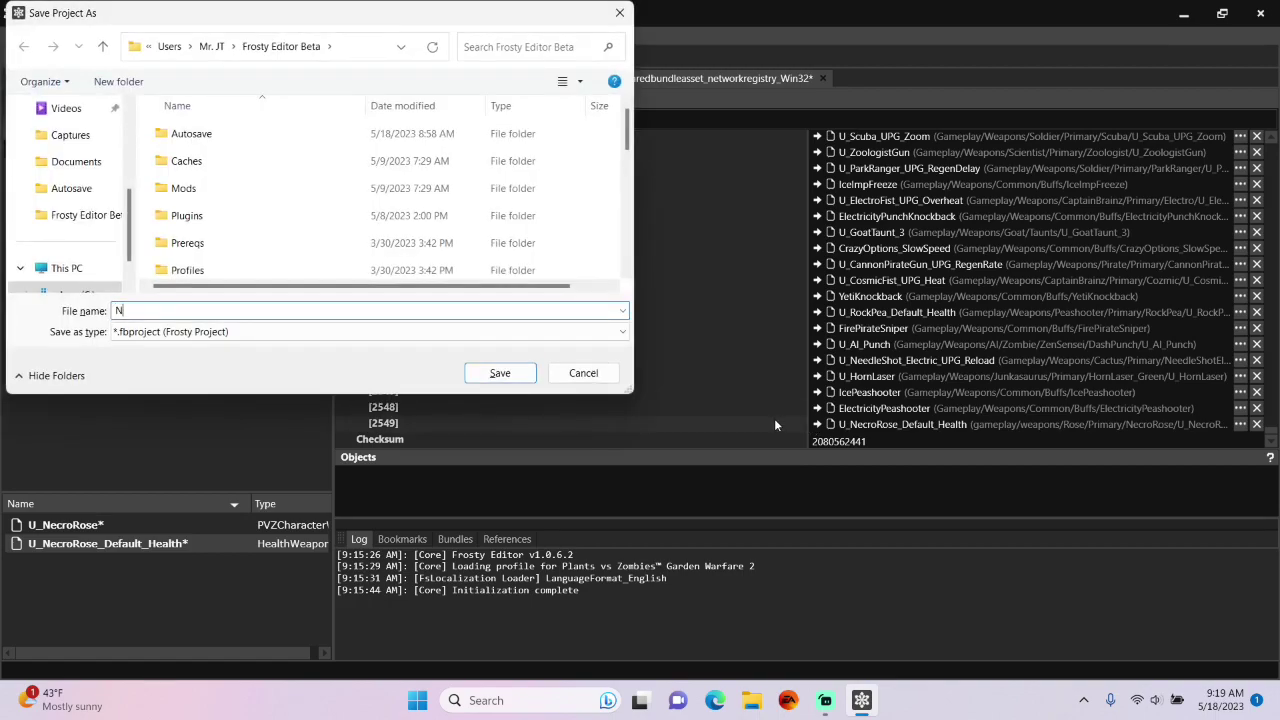
type("ec'Rose Healt")
type("h Upgra")
type("de")
left_click(510, 373)
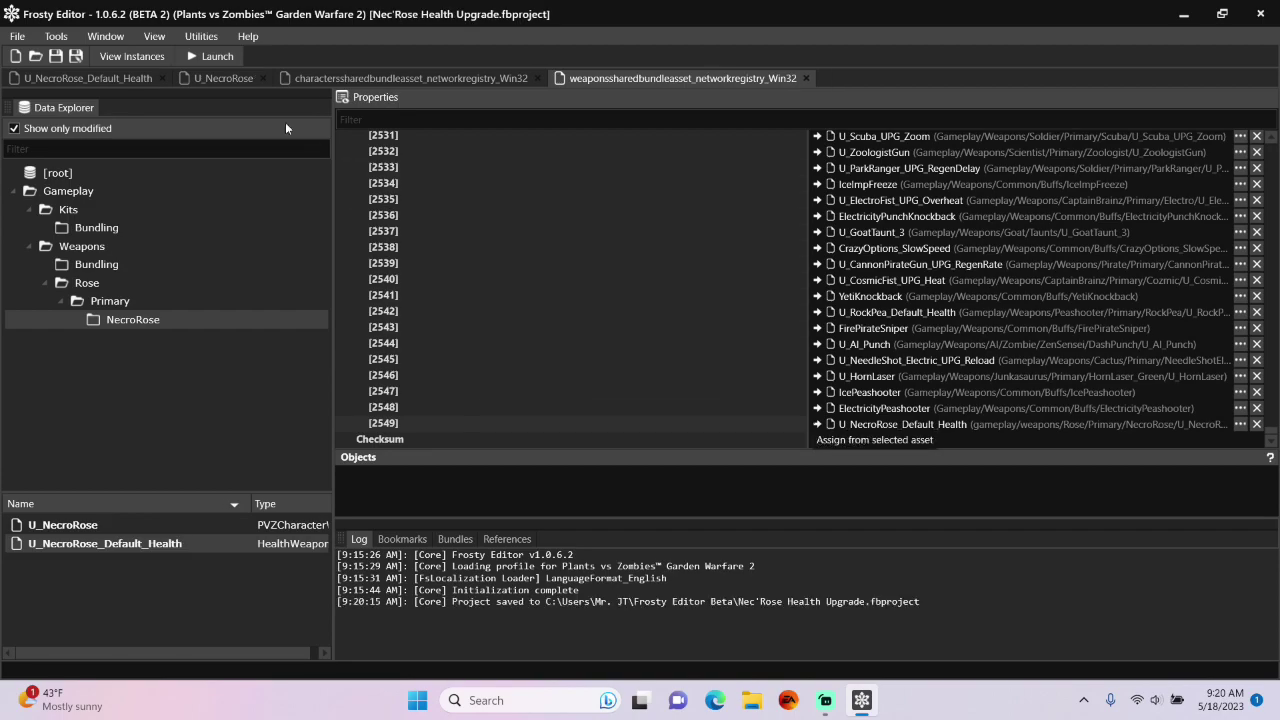
left_click(226, 60)
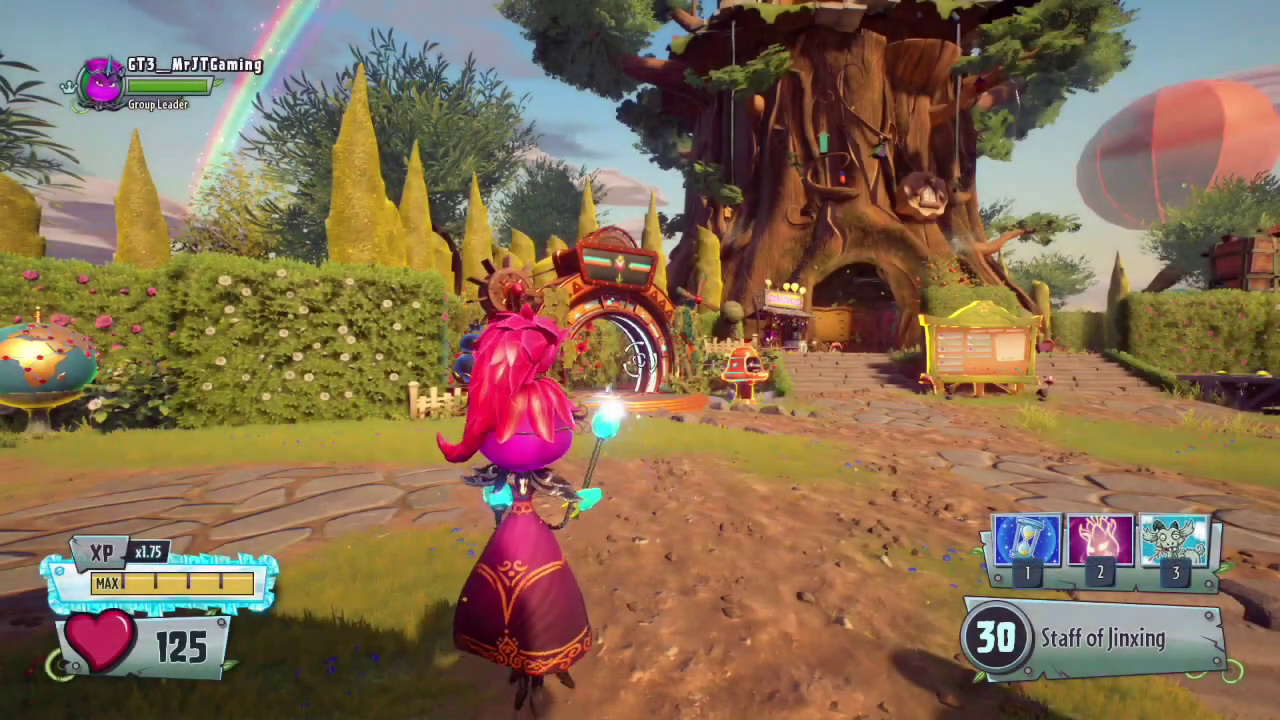
- Walk Rose across the bridge and street to the trench and shoot a zombie
key("w")
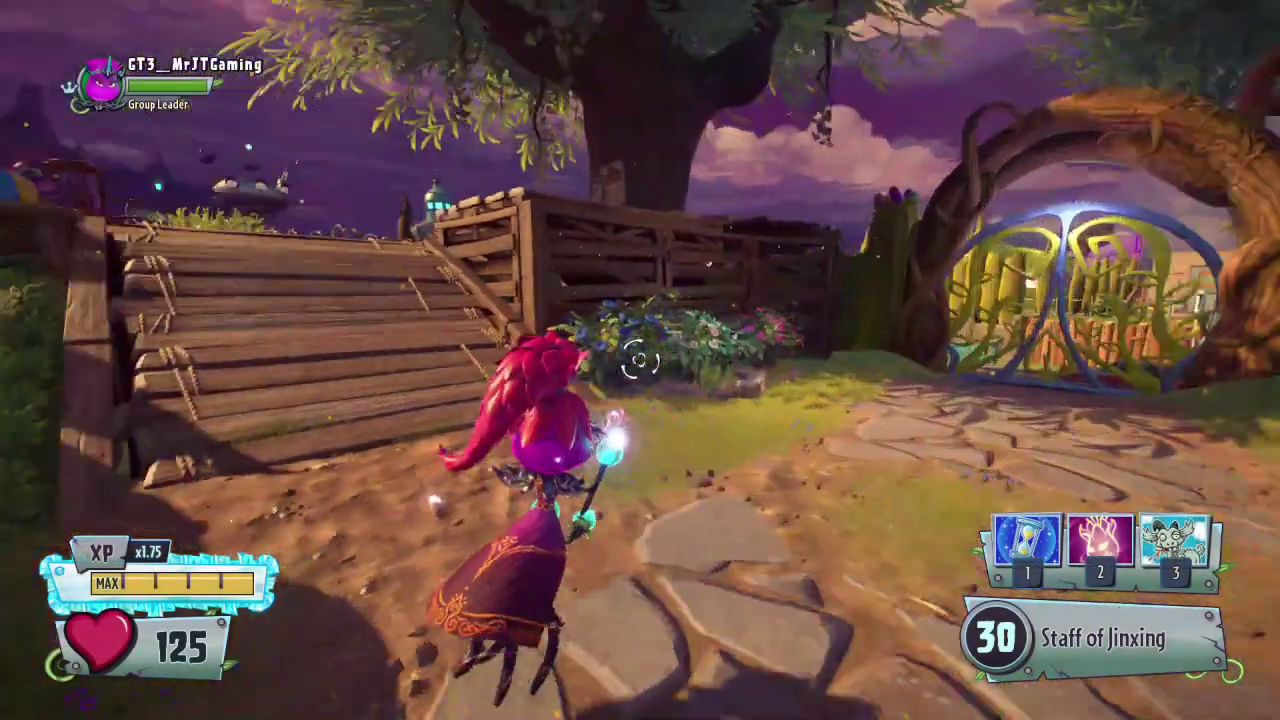
key("w")
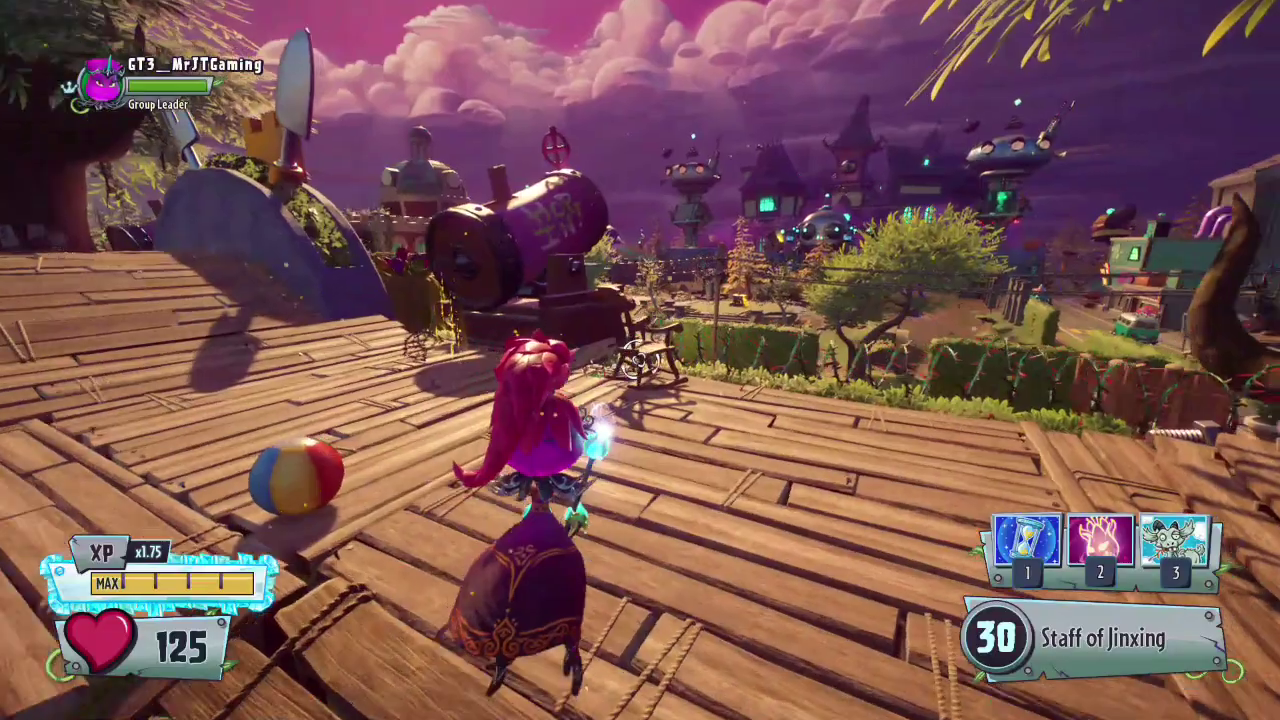
key("w")
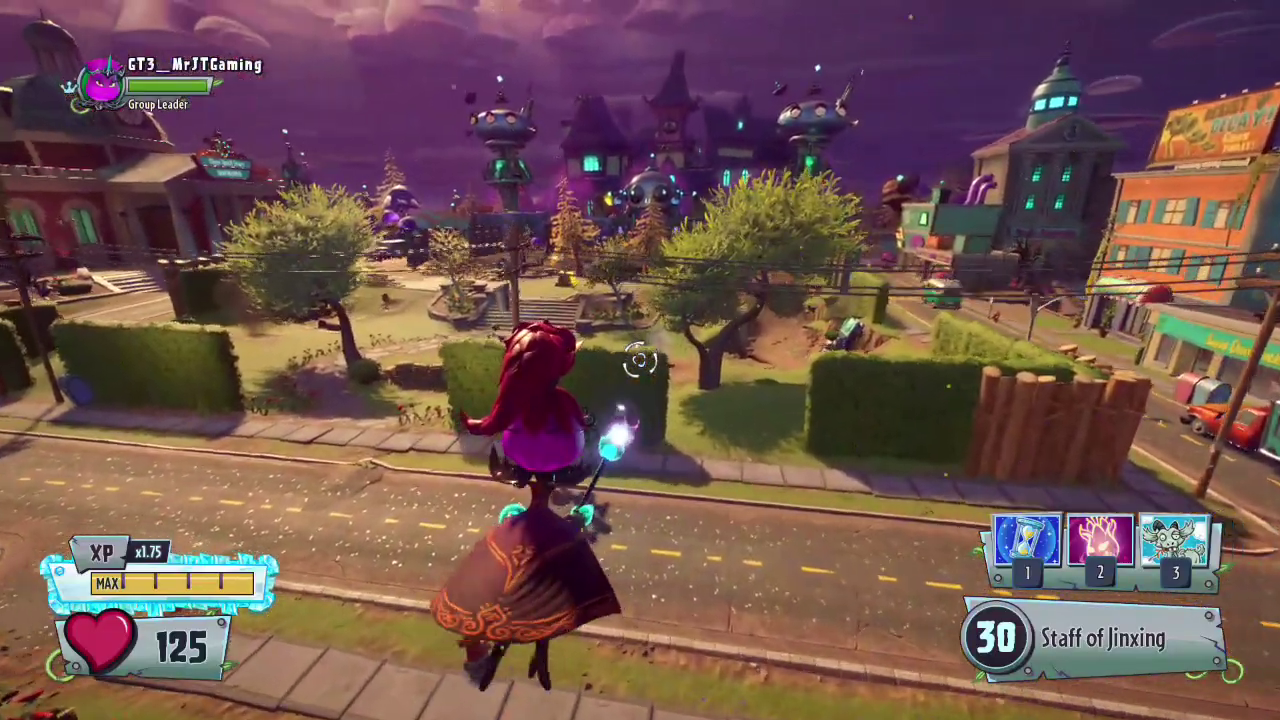
key("w")
key("w")
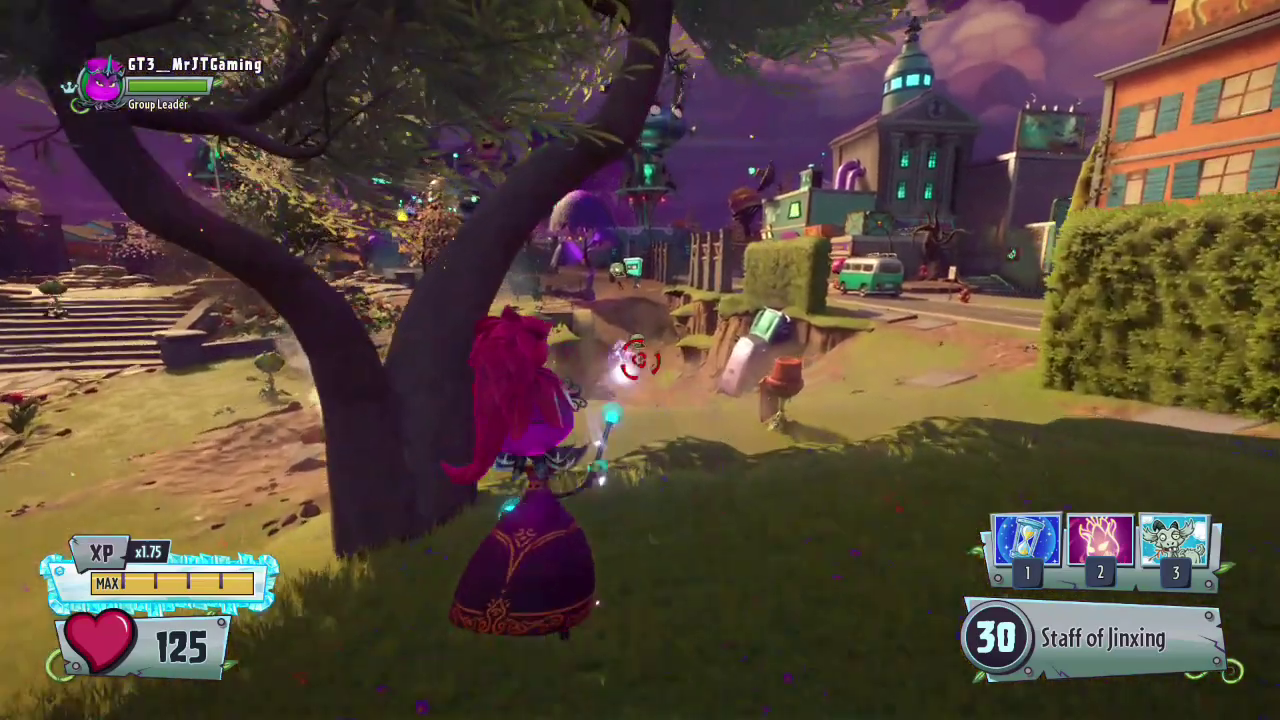
key("w")
left_click(640, 360)
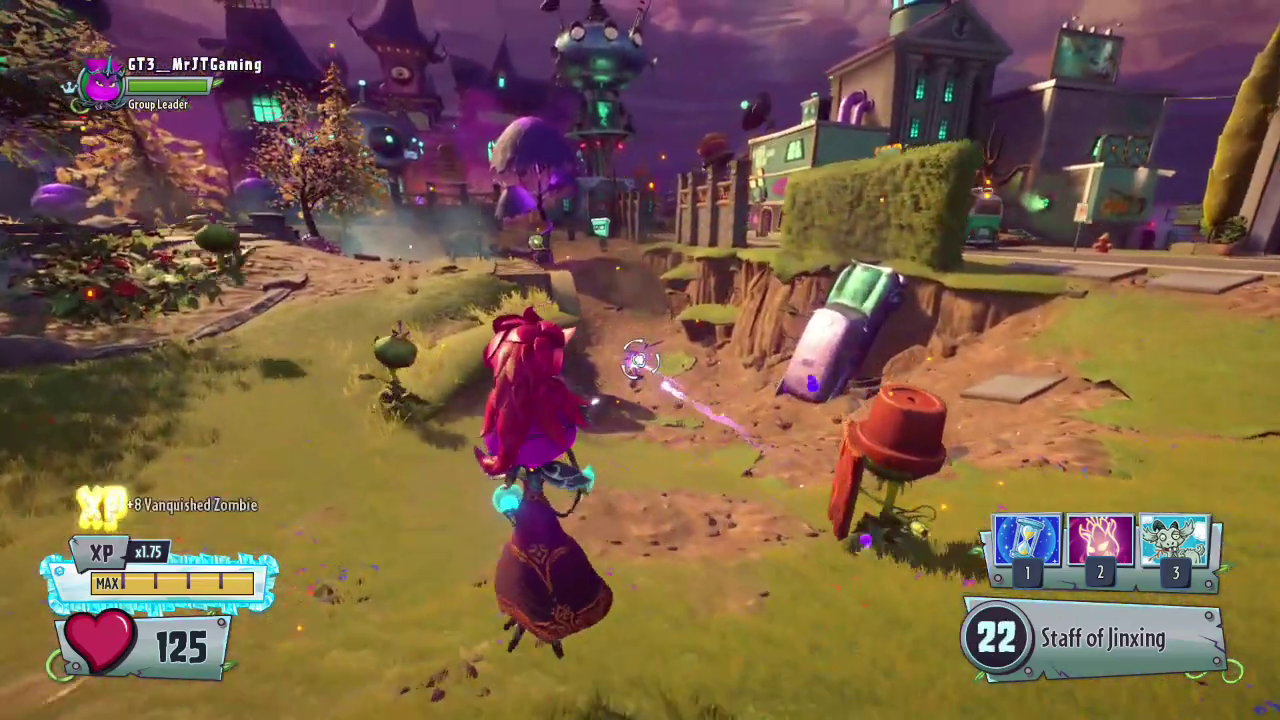